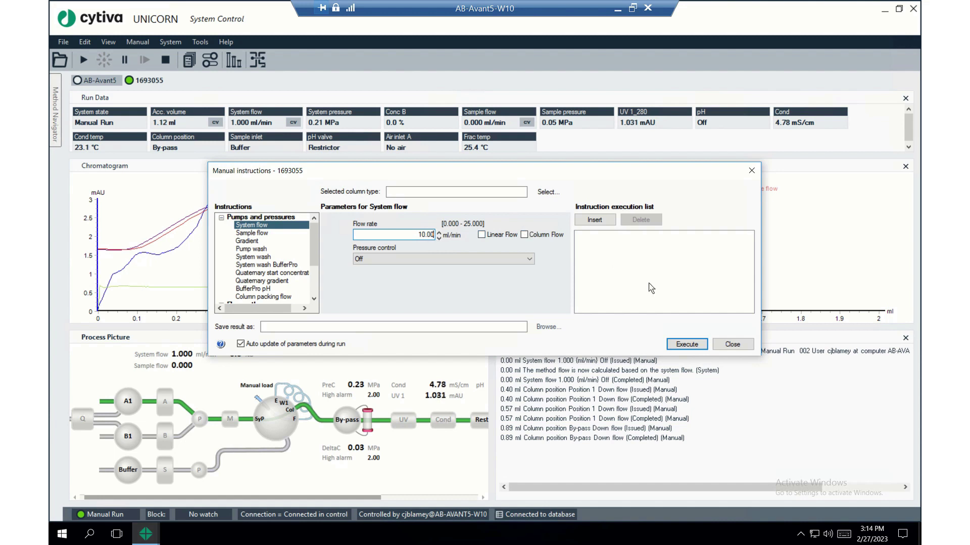
- Execute the 10 ml/min system flow and switch the injection valve to Inject using manual instructions
left_click(693, 347)
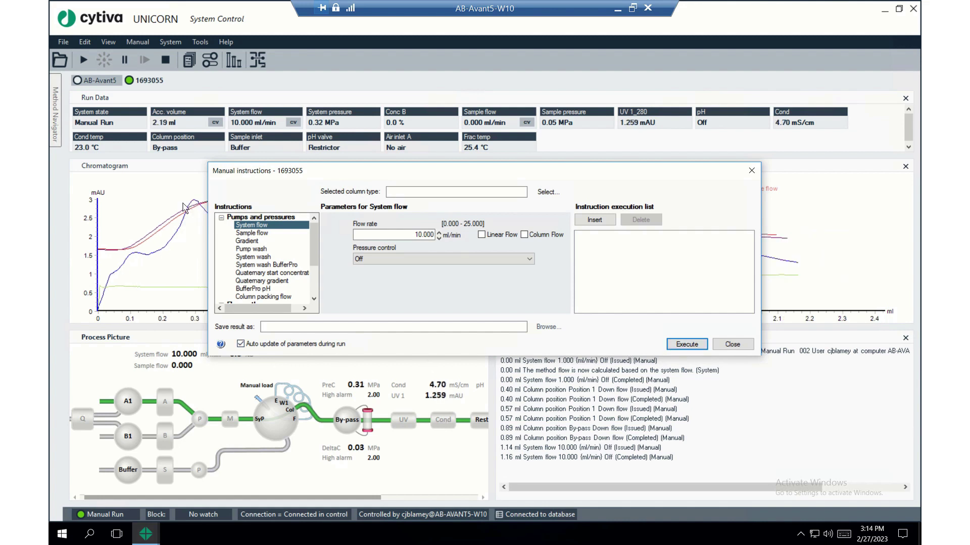
left_click(221, 217)
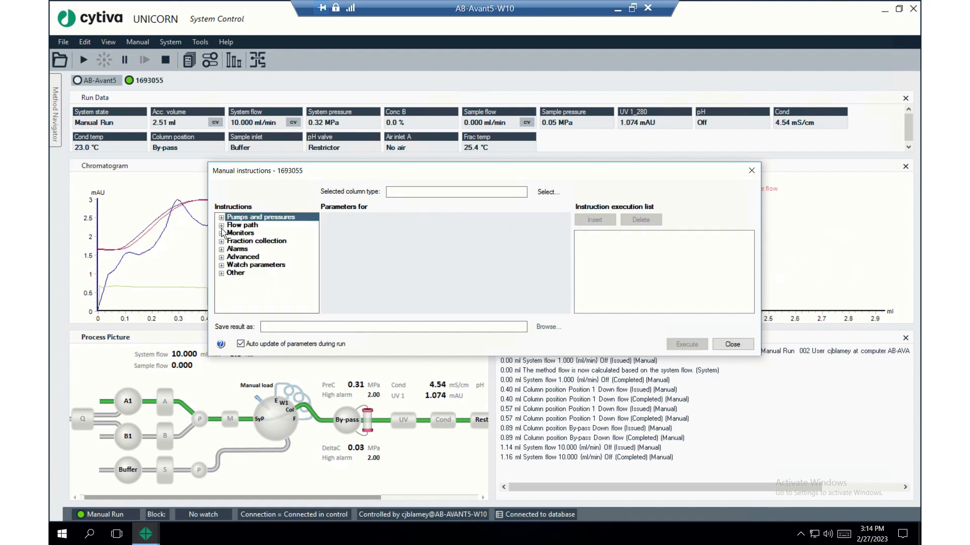
left_click(221, 226)
left_click(261, 233)
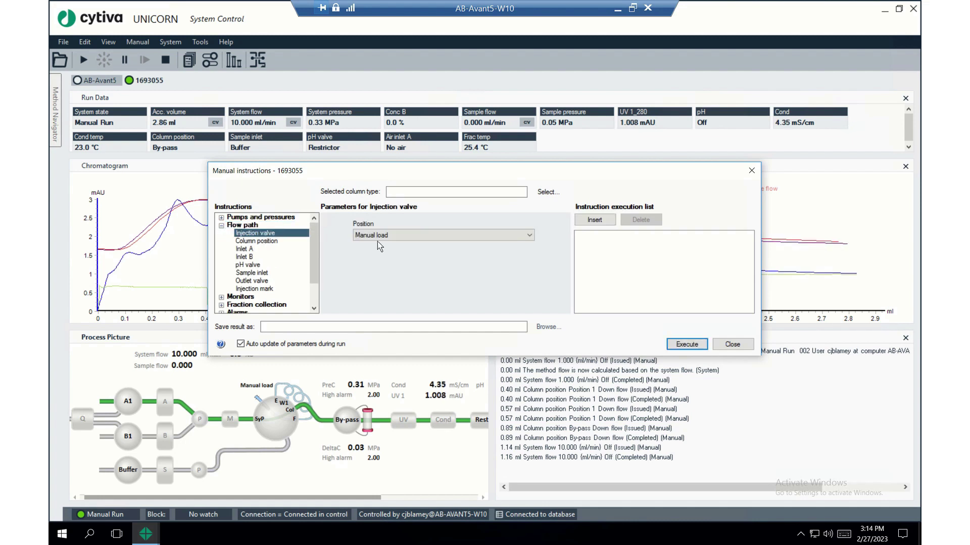
left_click(452, 241)
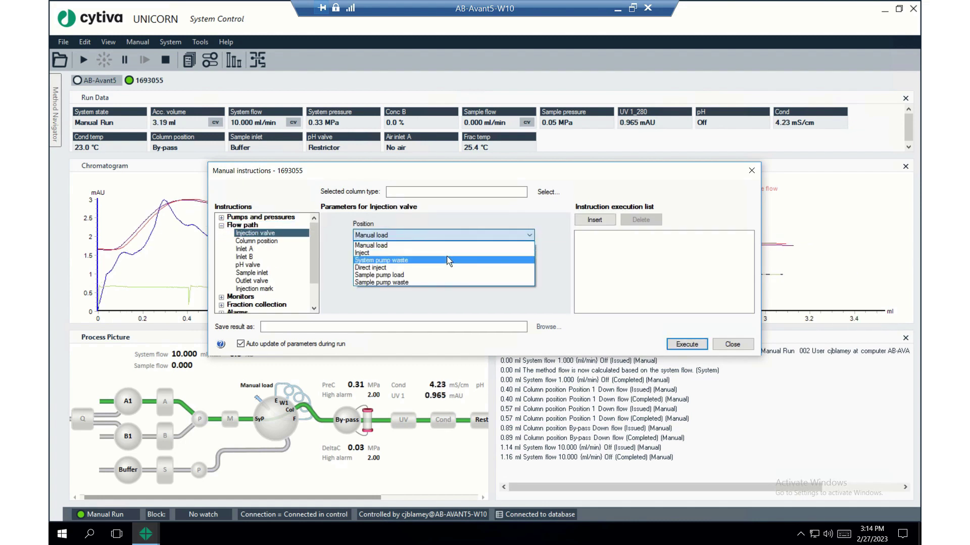
left_click(449, 247)
left_click(451, 238)
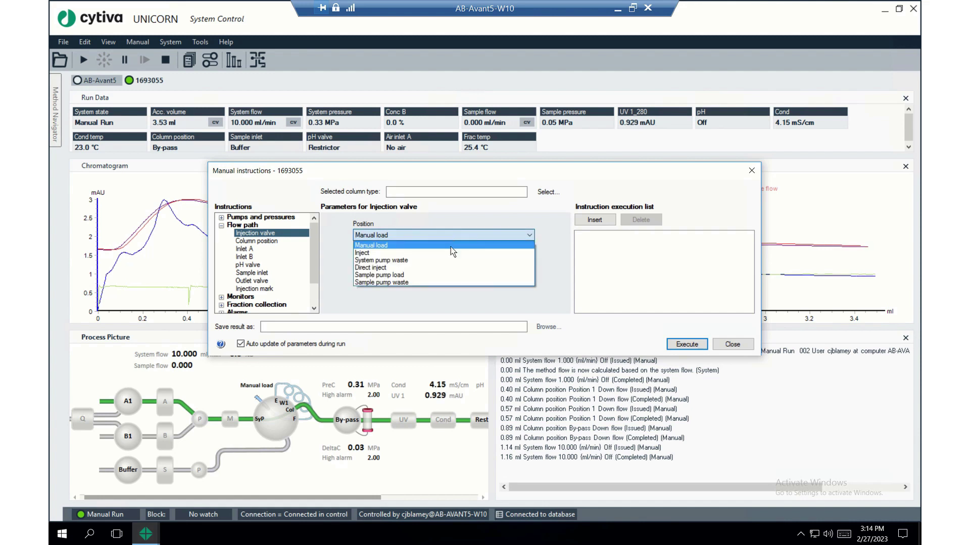
left_click(451, 253)
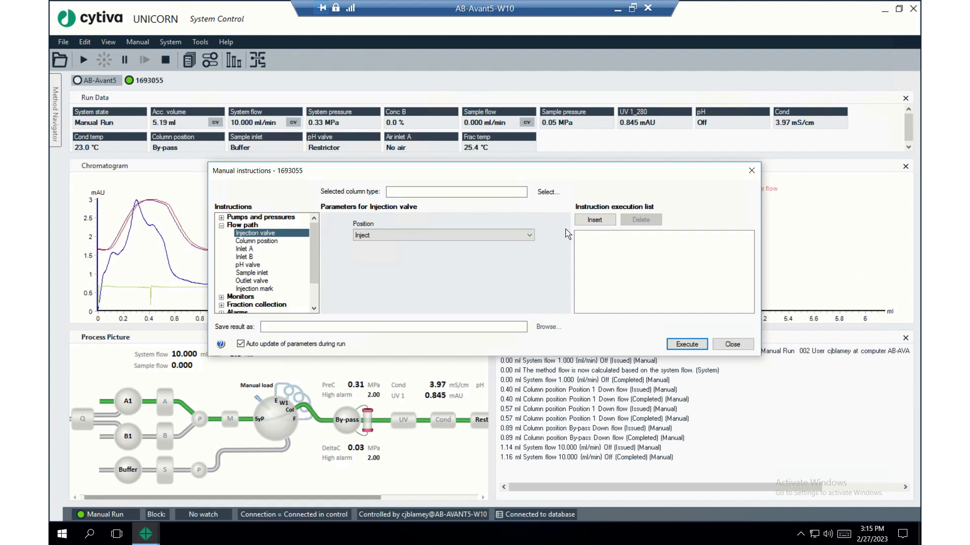
left_click(695, 348)
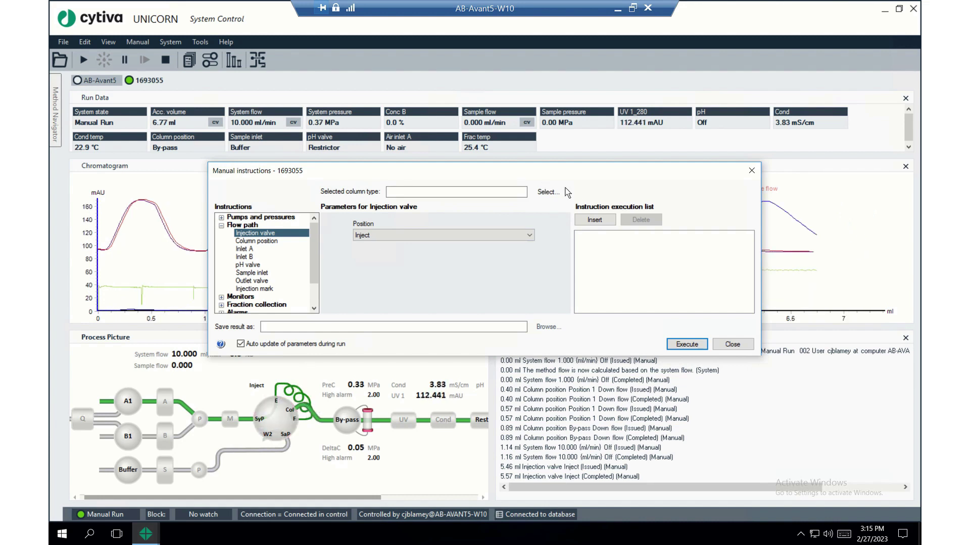
left_click(752, 171)
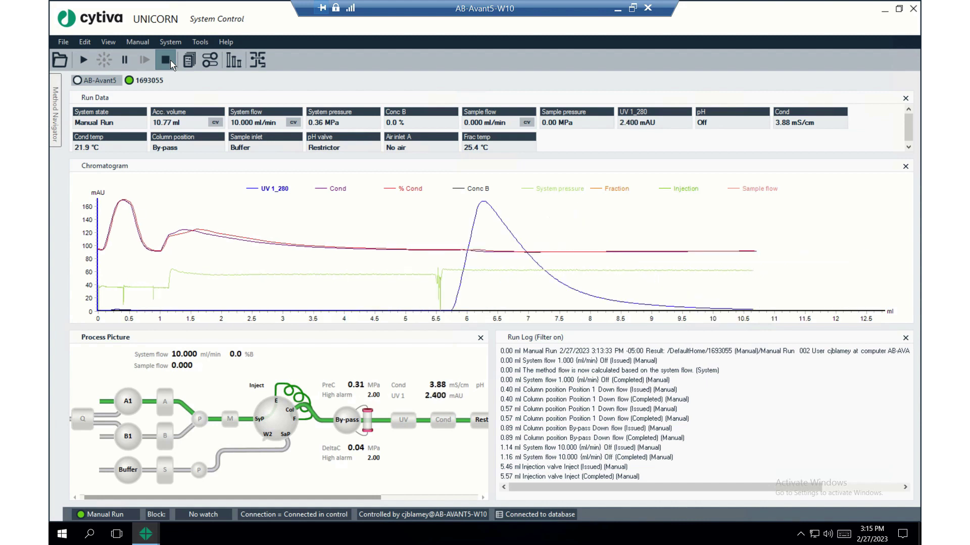
- End the manual run
left_click(171, 59)
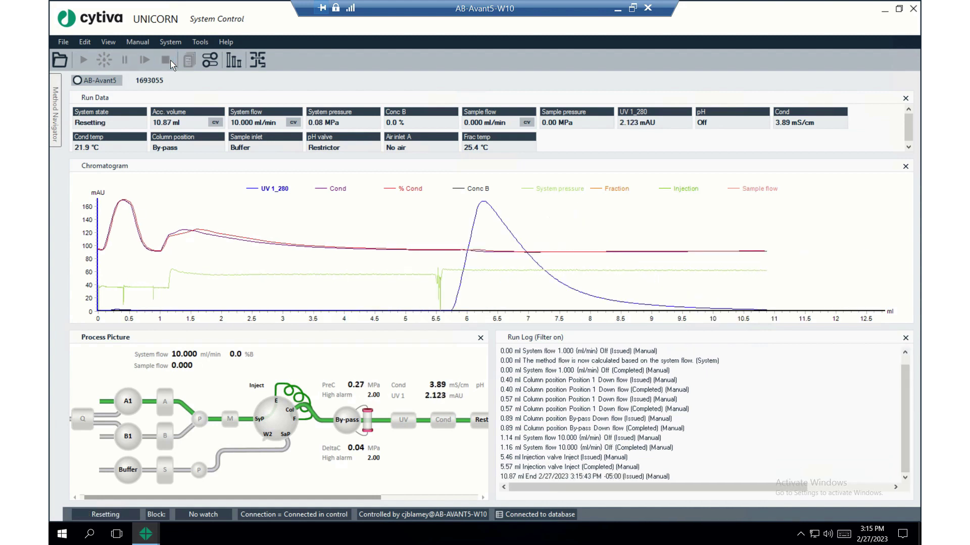
mouse_move(553, 16)
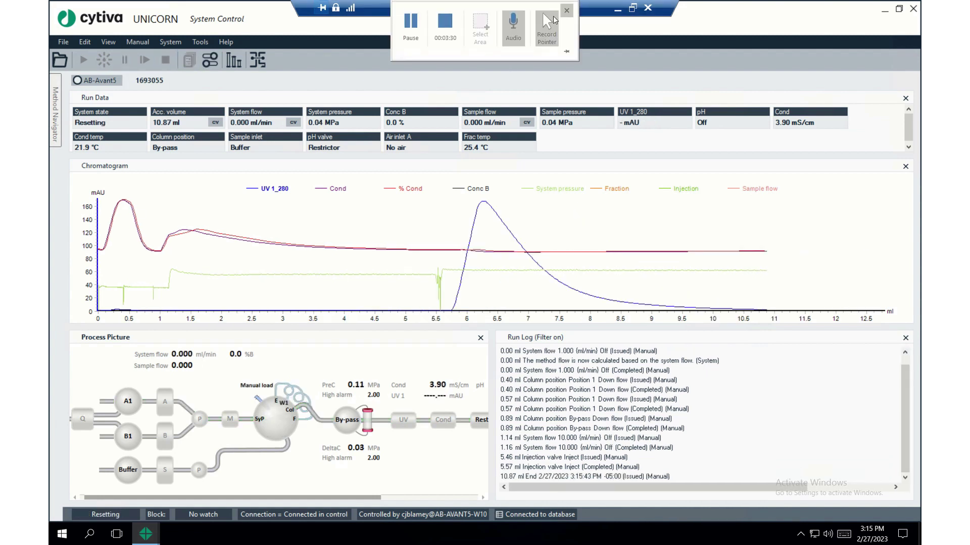
left_click(448, 28)
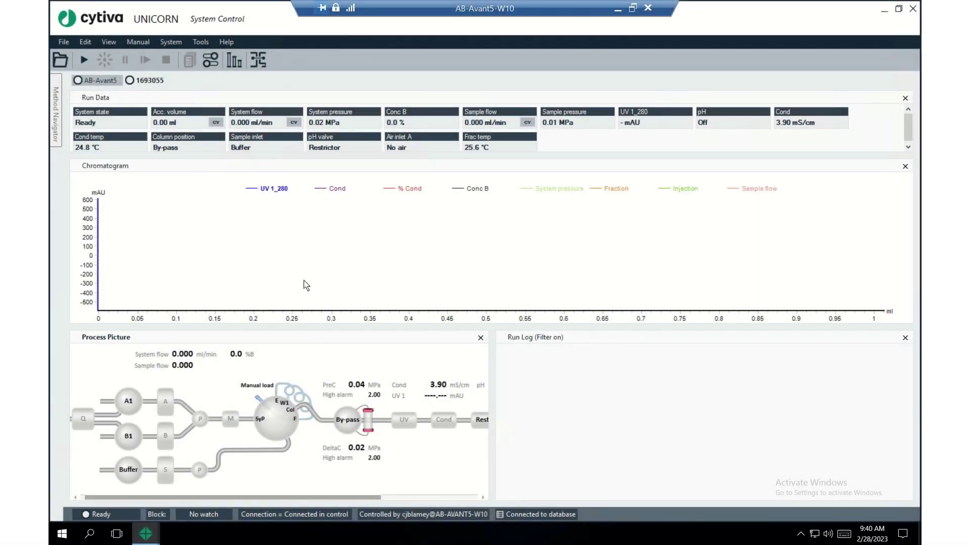
- Load Preset Q method from Training/Examples for a run and accept its fraction collector layout and variable list
left_click(56, 135)
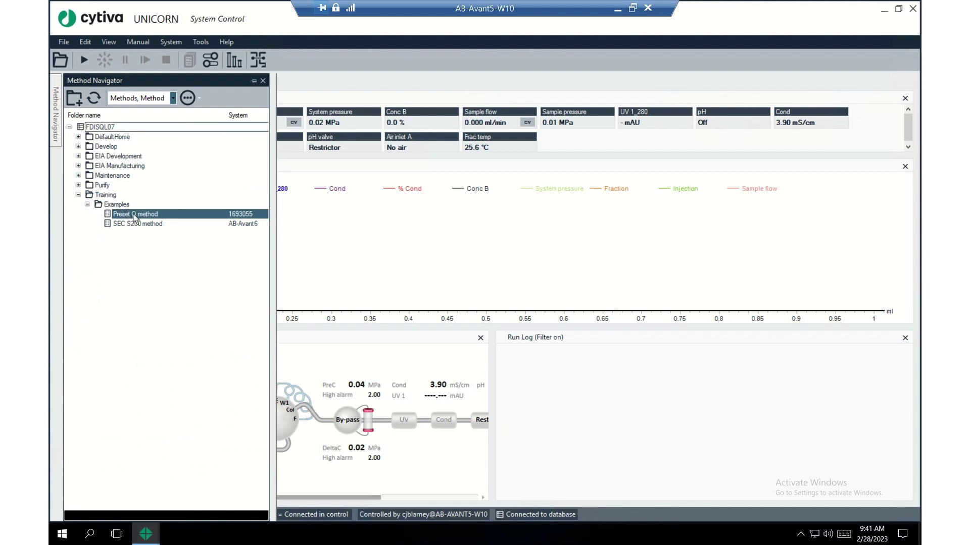
double_click(134, 215)
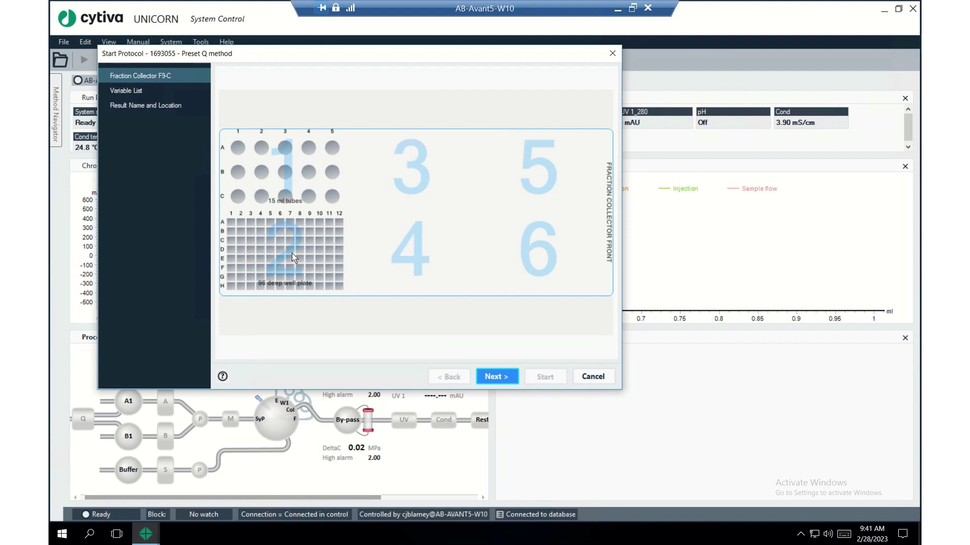
left_click(495, 377)
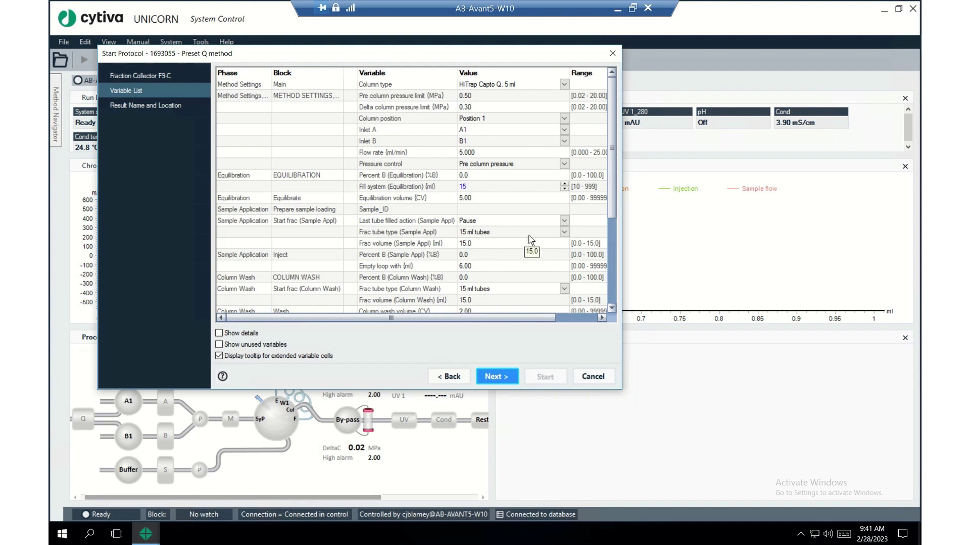
left_click(510, 264)
left_click(487, 268)
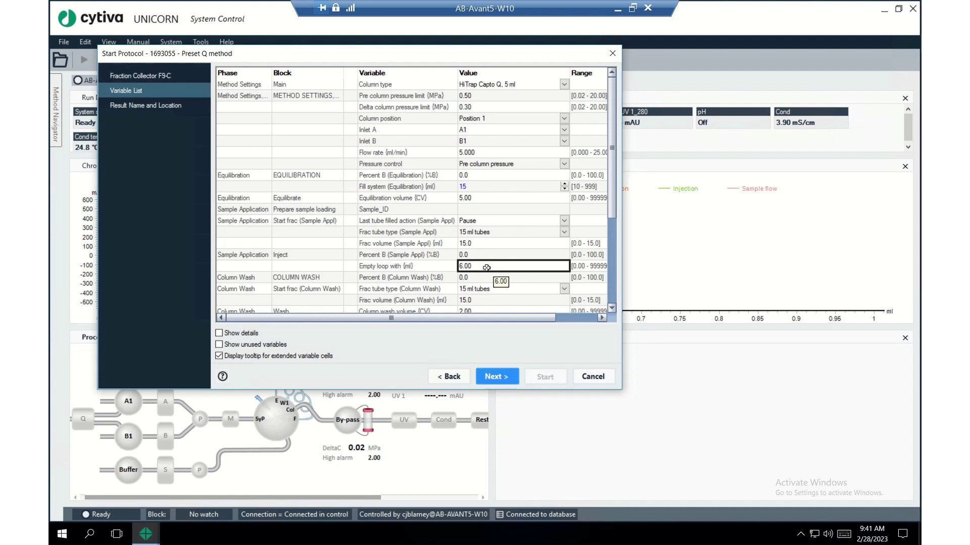
key("Return")
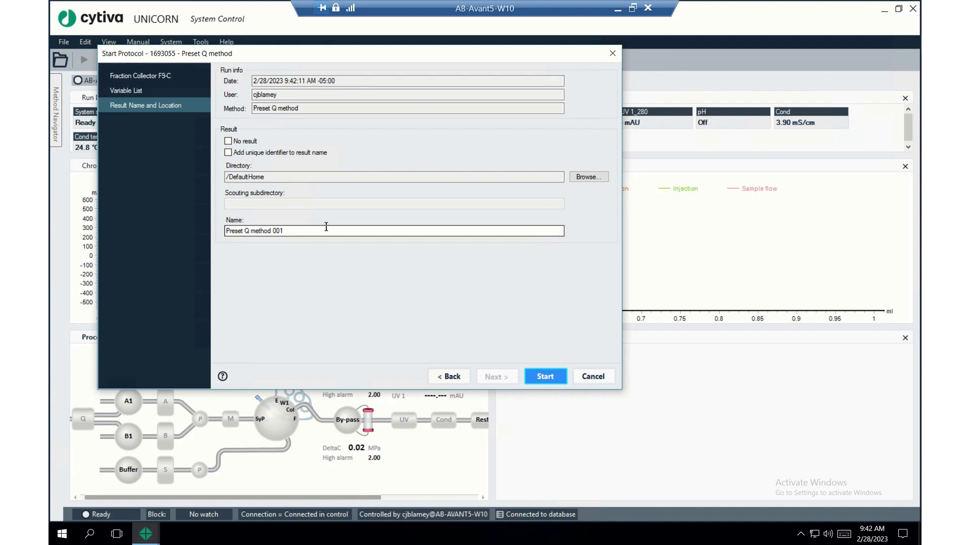
- Set the result location to /Training/Examples and name the result "Capto Q preset"
left_click(581, 180)
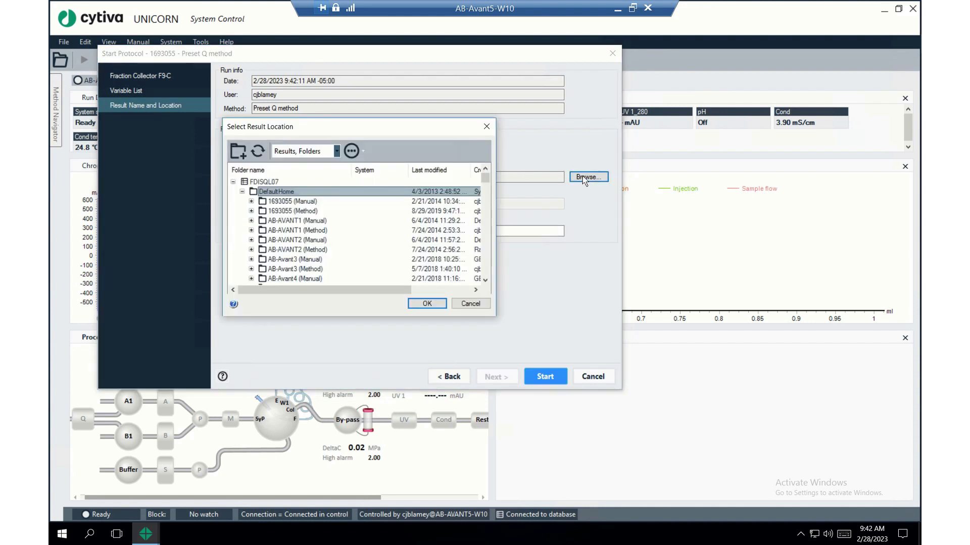
left_click(242, 191)
left_click(248, 249)
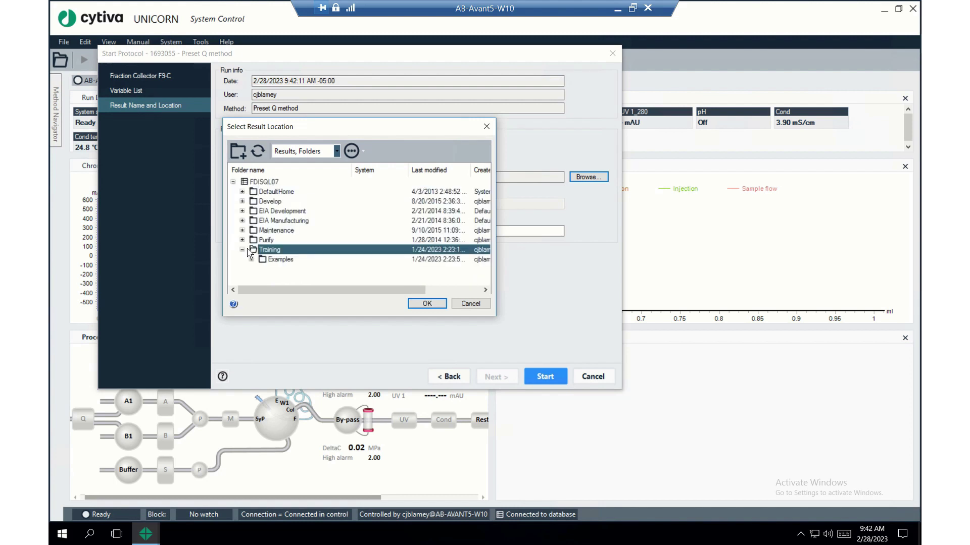
double_click(278, 260)
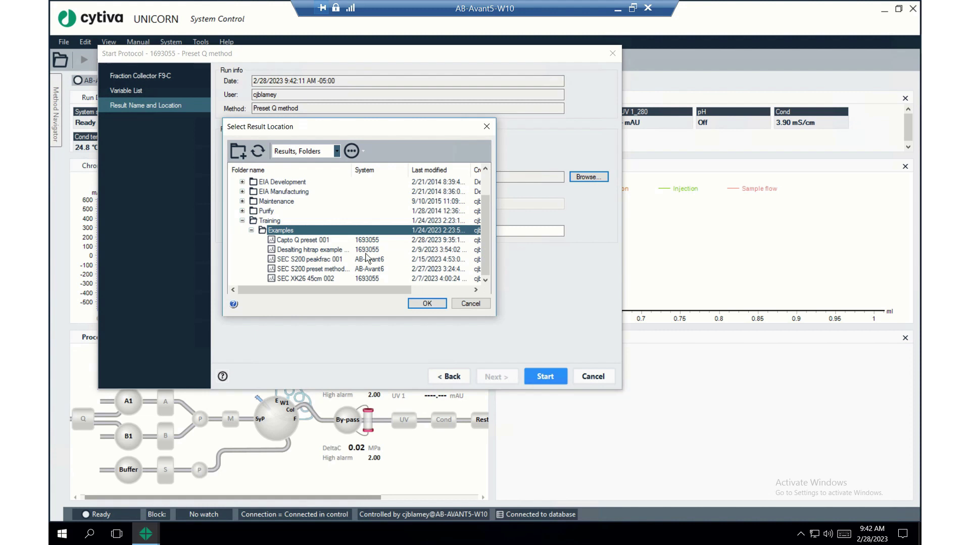
left_click(427, 303)
left_click(284, 229)
left_click_drag(326, 231, 203, 231)
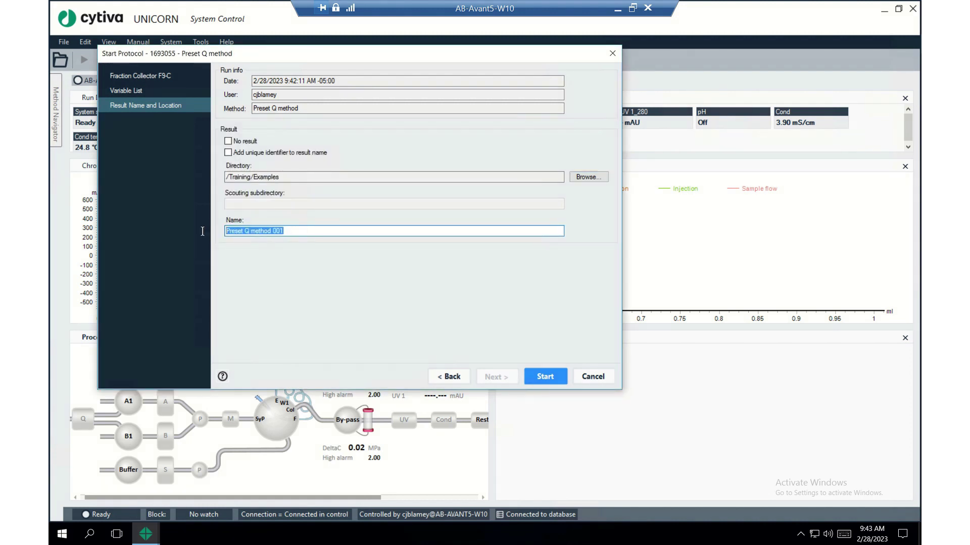
type("Capto Q preset")
- Start the method run with column logging disabled for this run
left_click(547, 376)
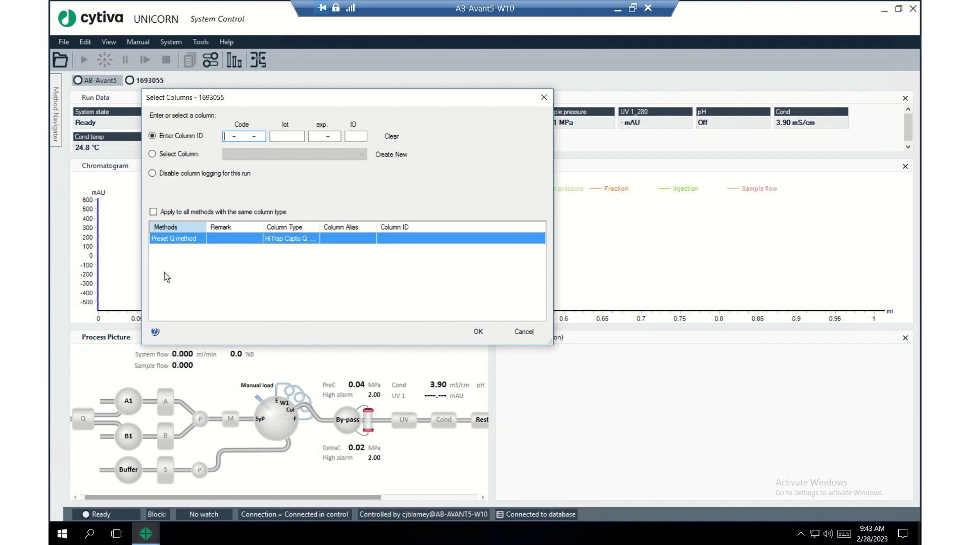
left_click(153, 174)
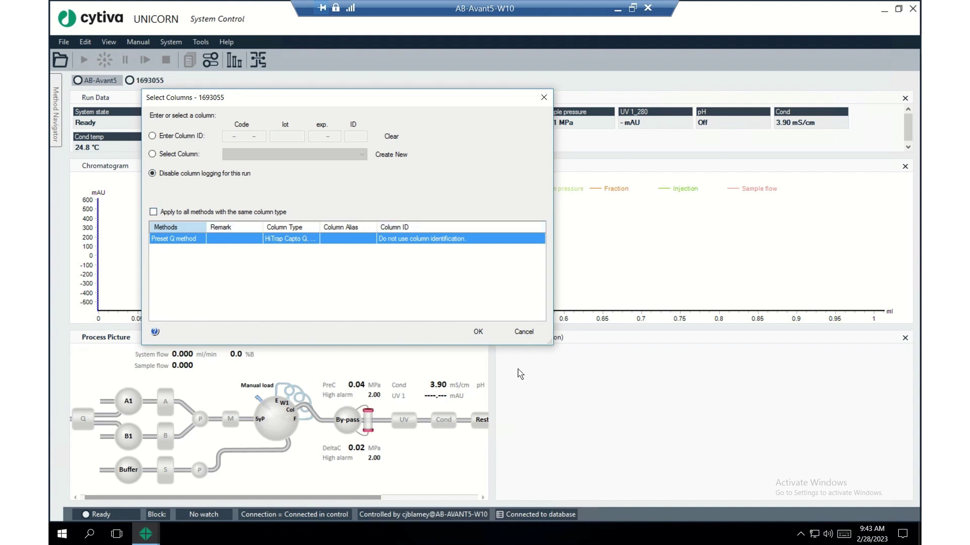
left_click(479, 331)
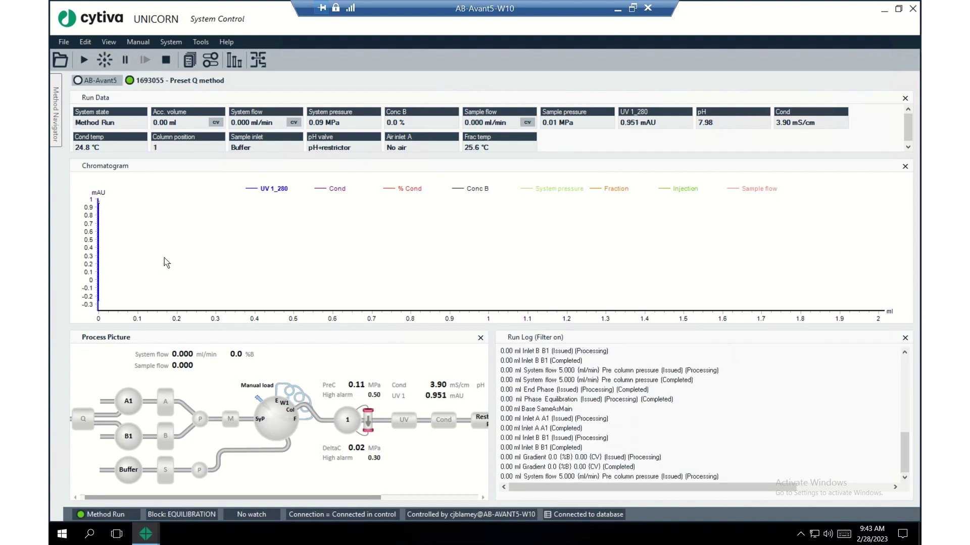
- Check the method's estimated duration in the method information of the run documentation
left_click(189, 61)
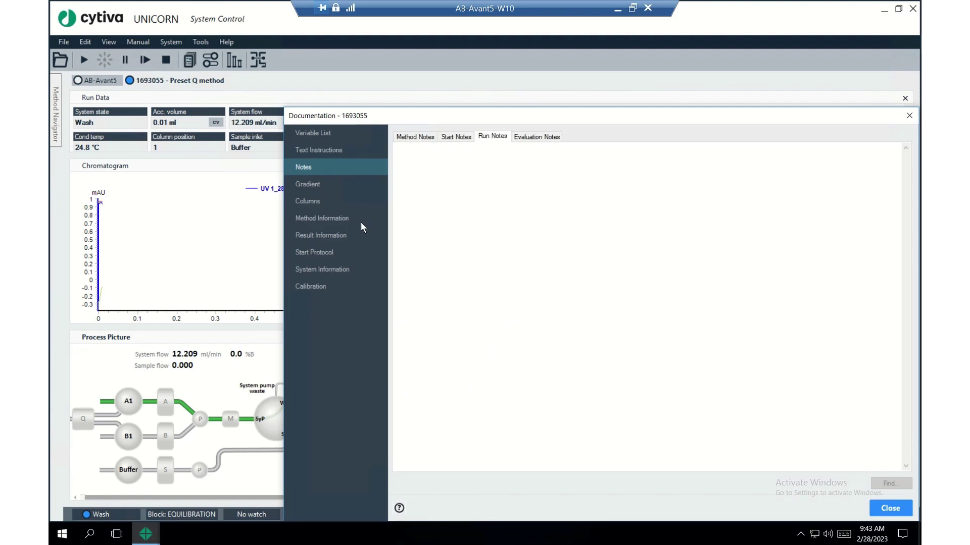
left_click(336, 222)
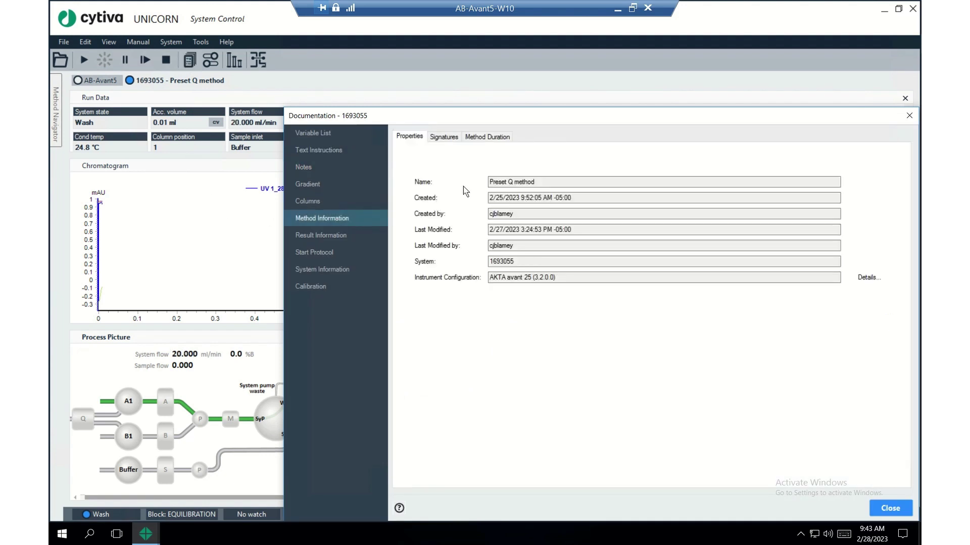
left_click(486, 139)
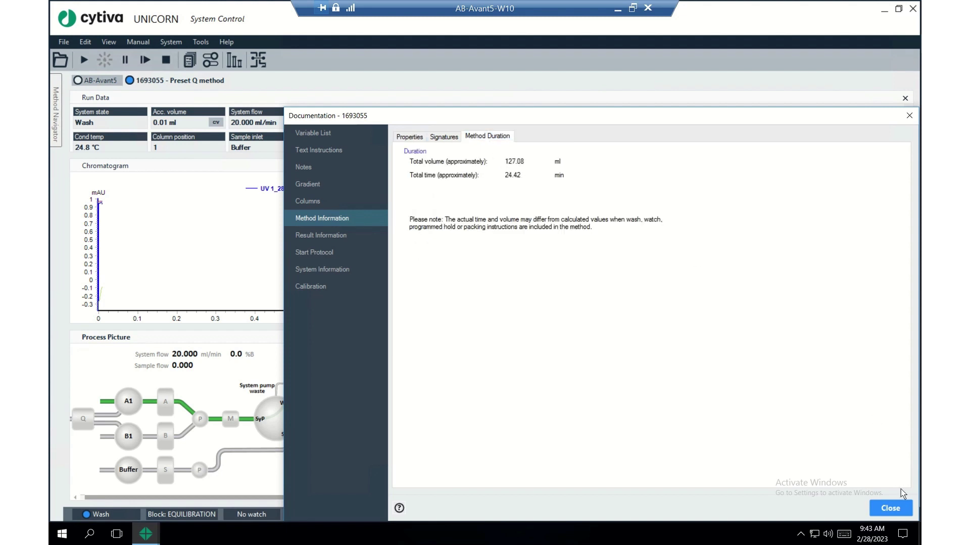
left_click(898, 510)
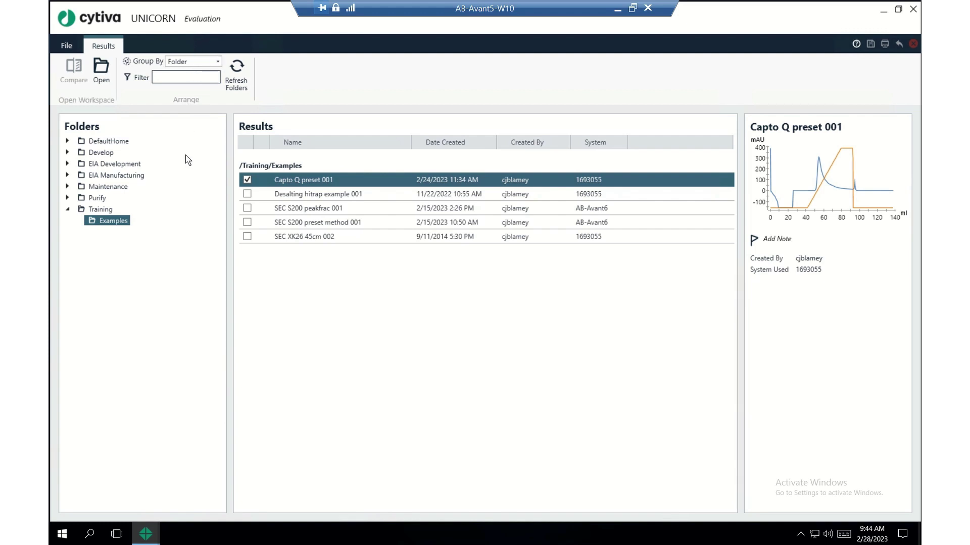
- Open the Capto Q preset 001 result from the Training/Examples folder in Evaluation
left_click(102, 211)
left_click(113, 221)
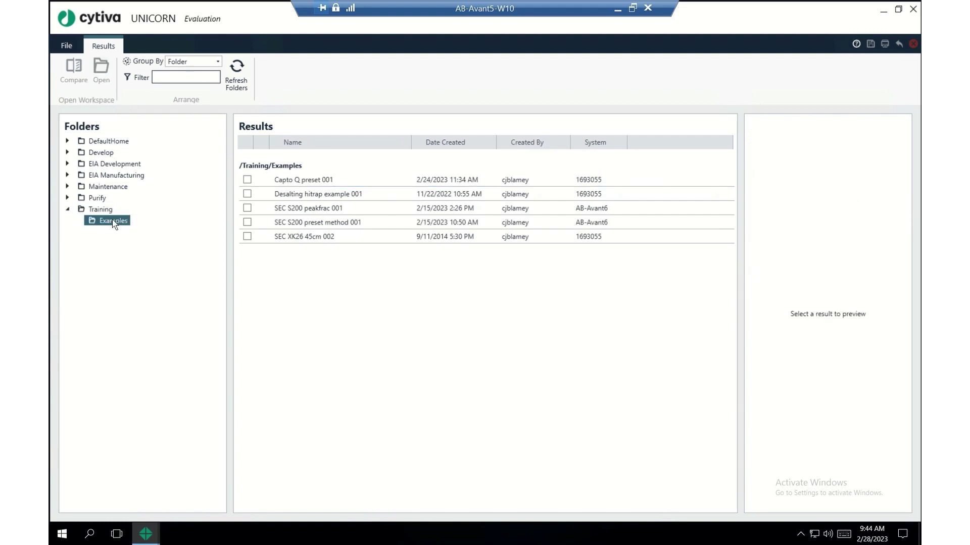
left_click(306, 182)
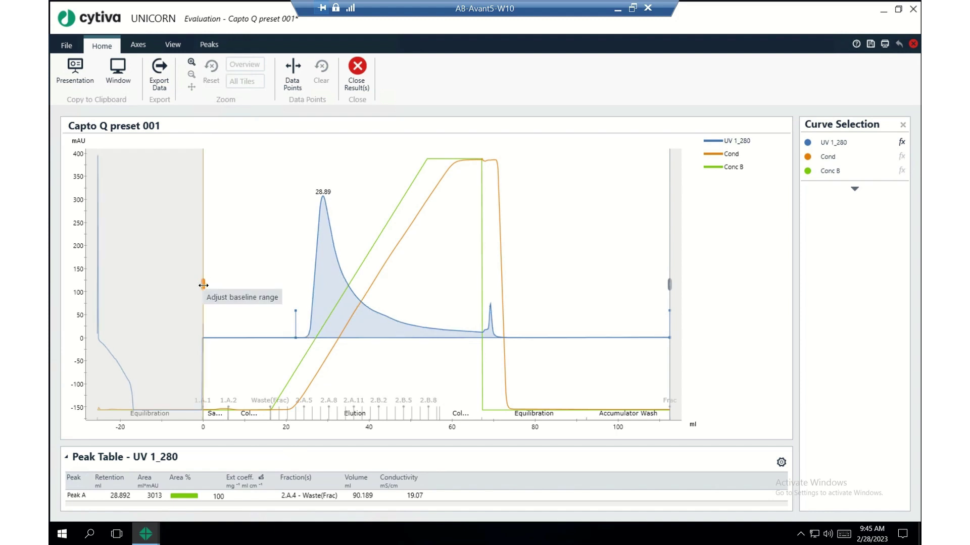
- Try starting the UV peak baseline range at about 24 ml and move its start back to about 0 ml
left_click_drag(203, 285, 303, 292)
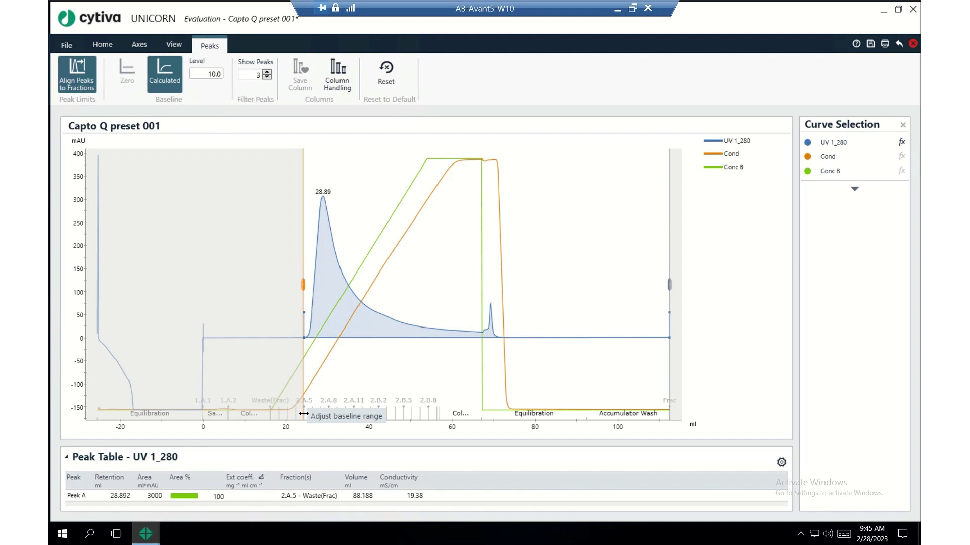
left_click_drag(303, 286, 204, 315)
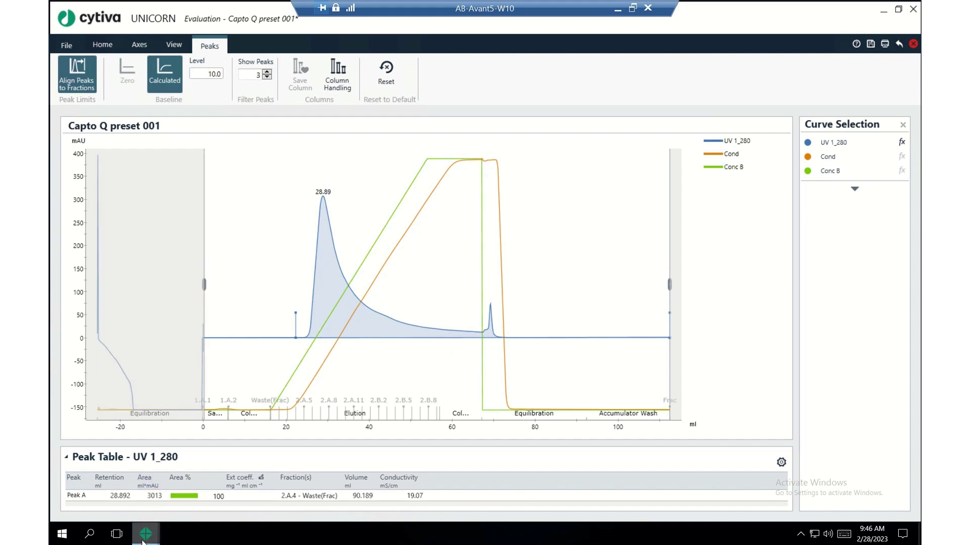
- Switch to the Method Editor and open Preset Q method from the Training/Examples folder
mouse_move(149, 540)
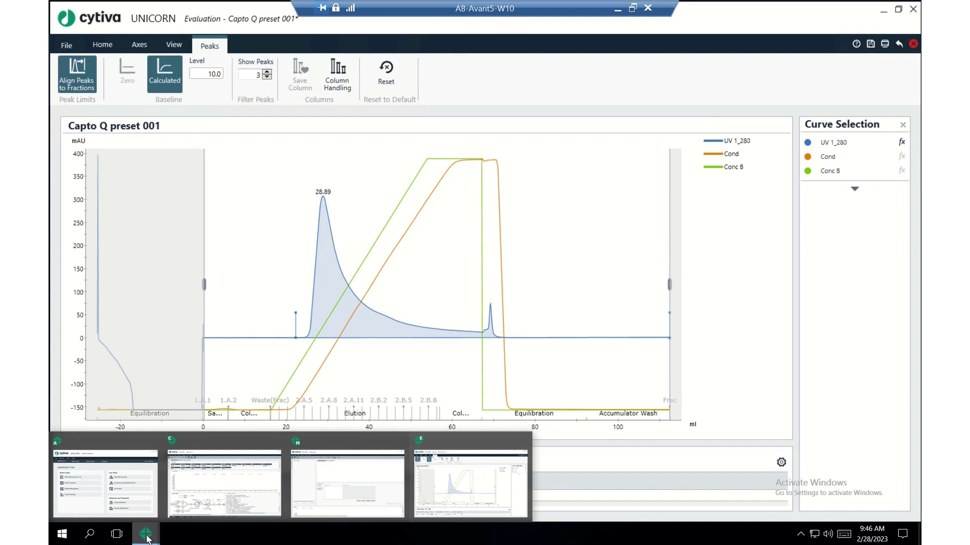
left_click(348, 473)
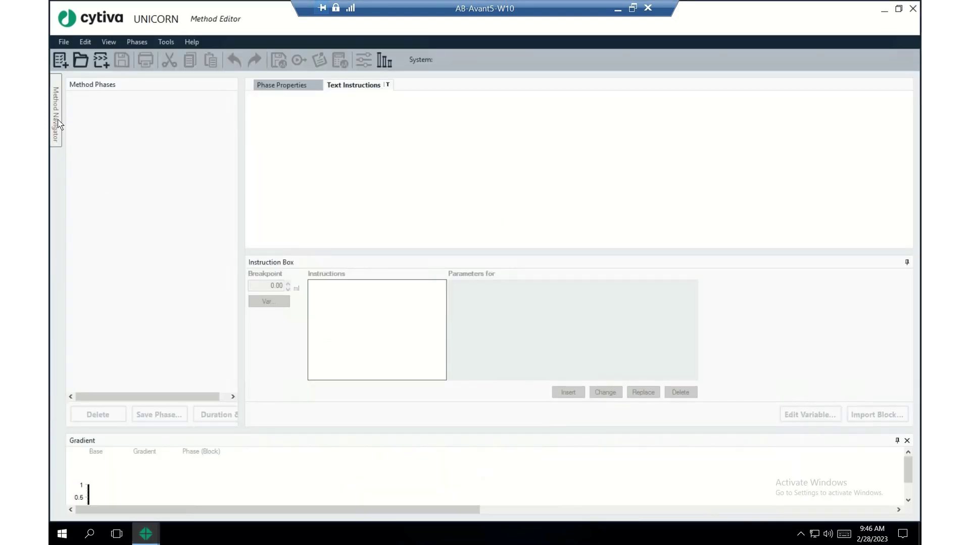
mouse_move(58, 121)
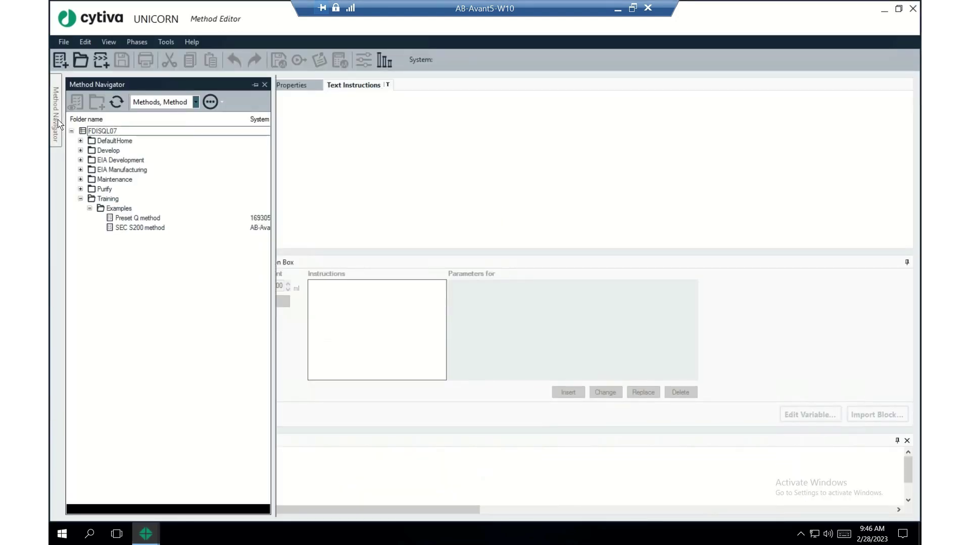
double_click(153, 218)
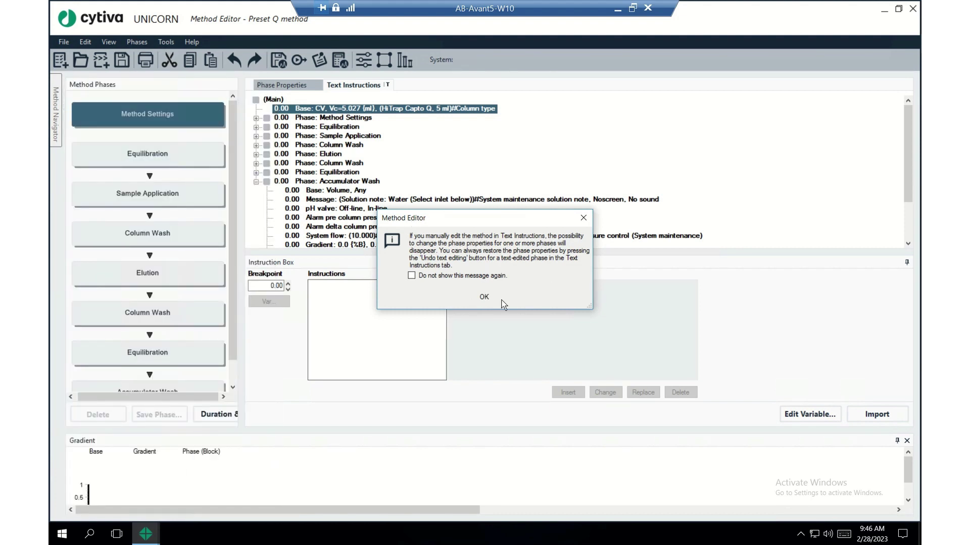
- Return to the phase properties and save a copy of the method as Preset Q step method in the Training/Examples folder
left_click(479, 298)
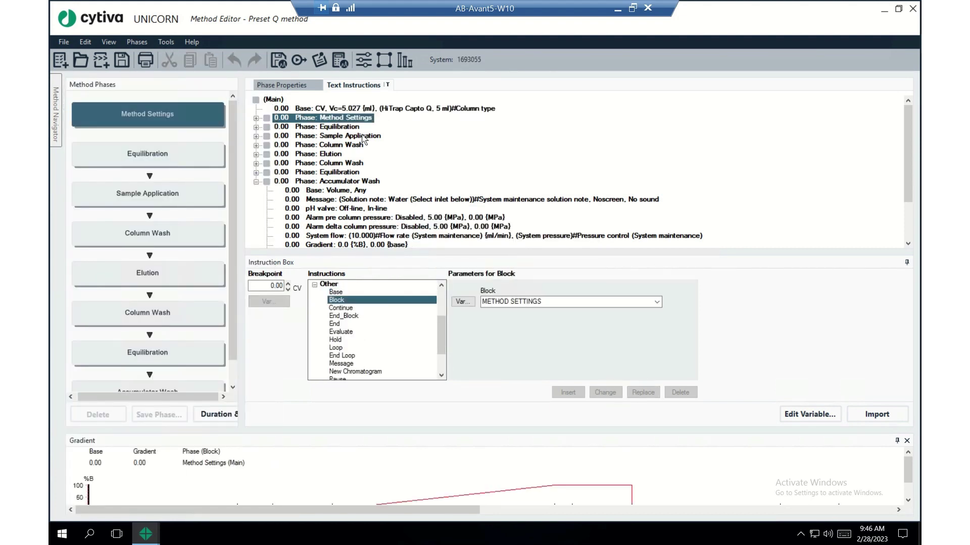
left_click(292, 89)
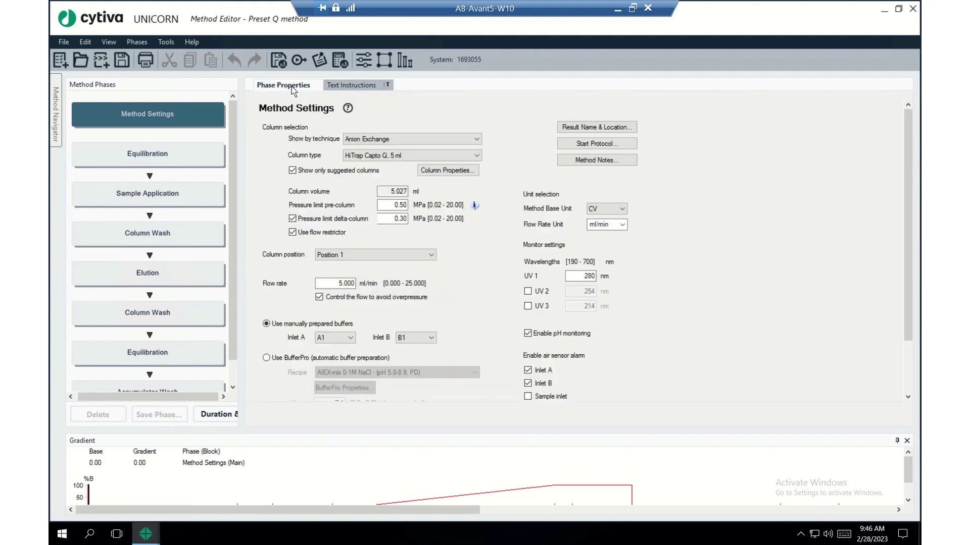
left_click(64, 42)
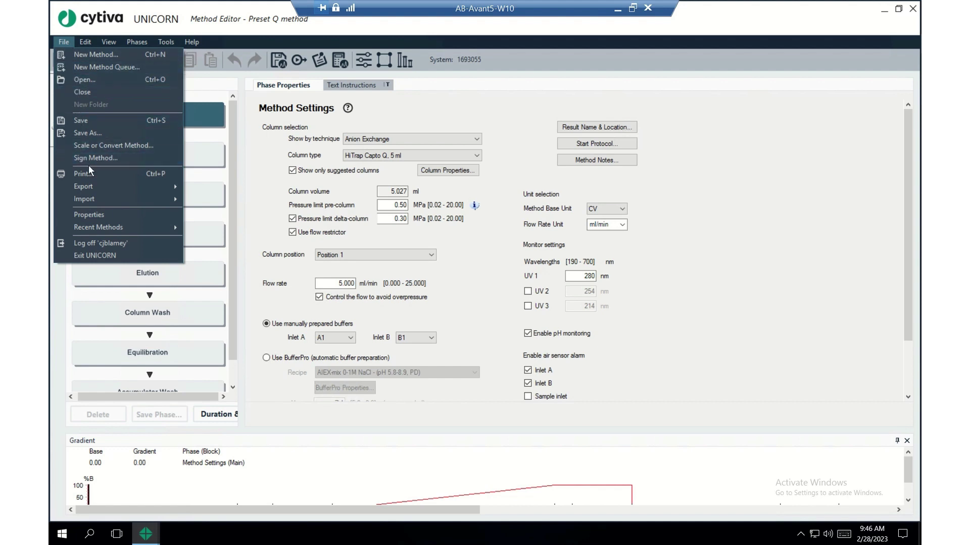
left_click(96, 133)
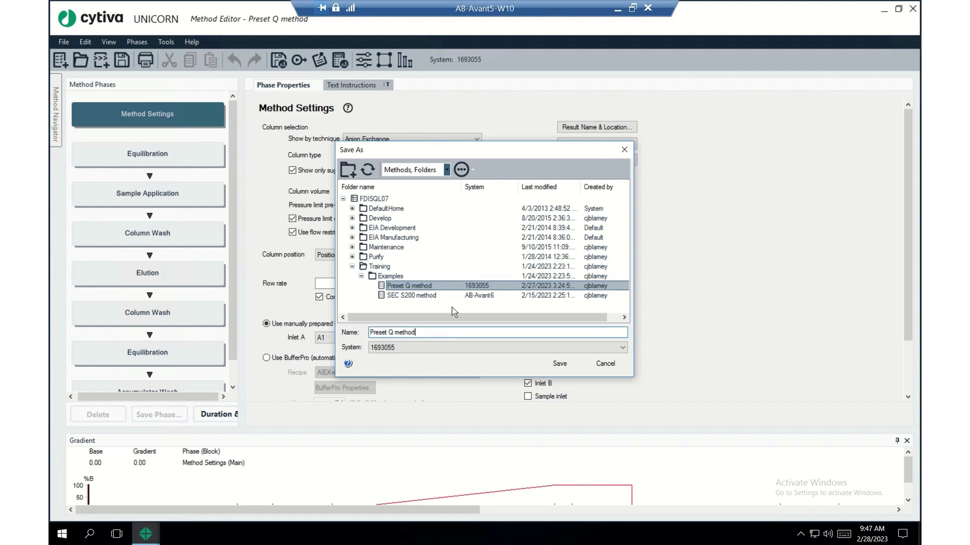
type("step")
left_click(557, 363)
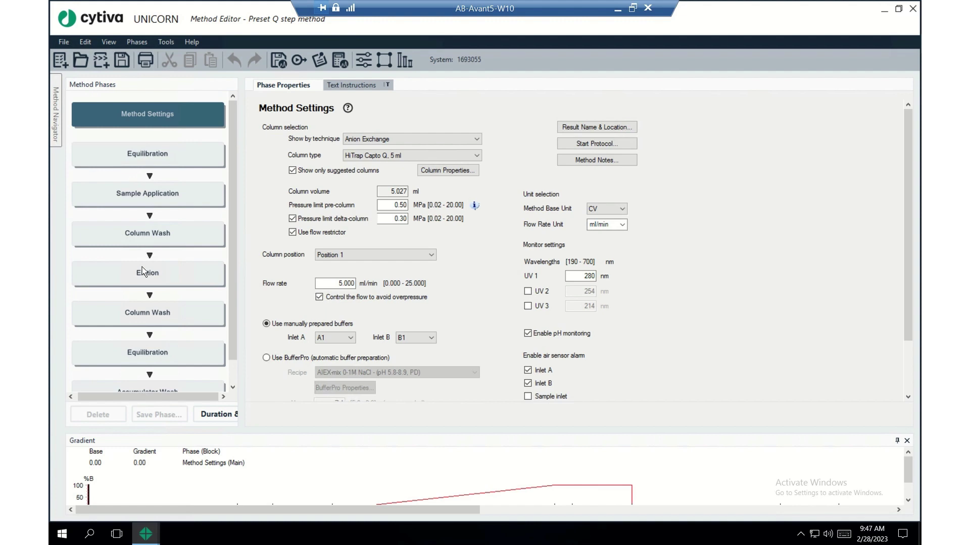
- Change the Elution phase's gradient segment to the Step type with a length of 2 CV
left_click(173, 278)
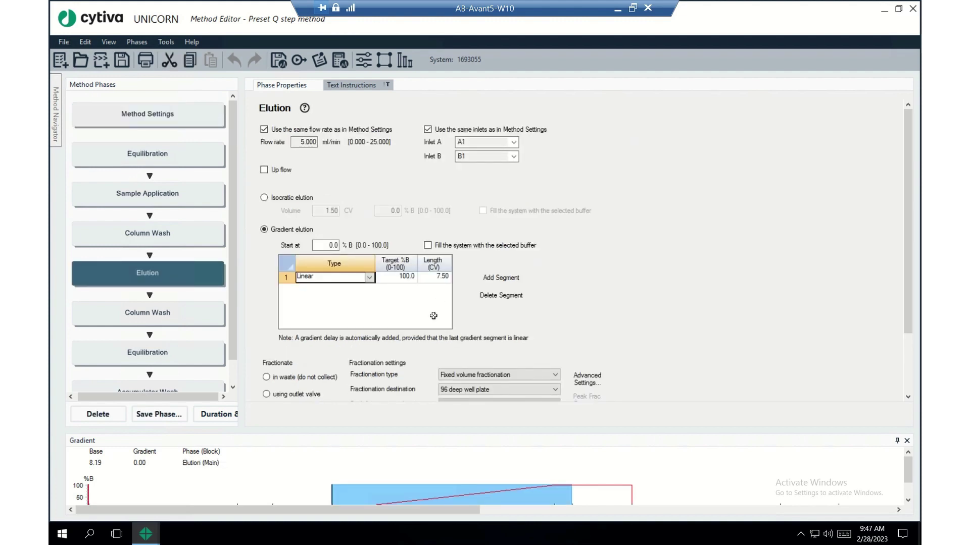
left_click(369, 278)
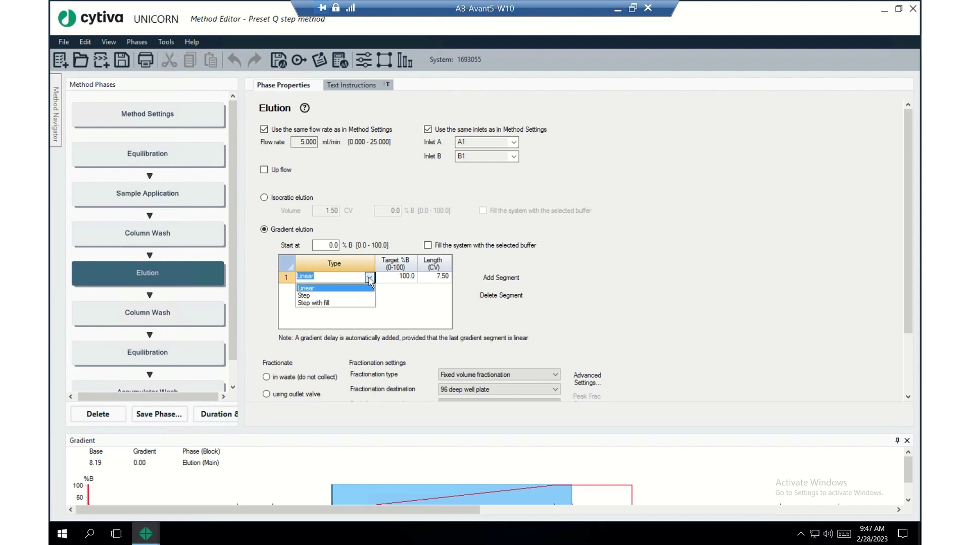
left_click(361, 295)
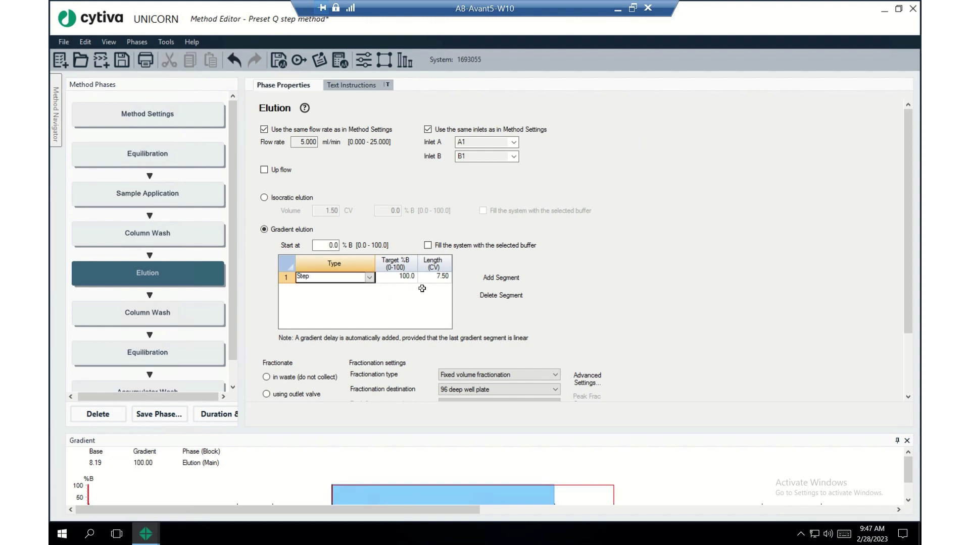
left_click(437, 277)
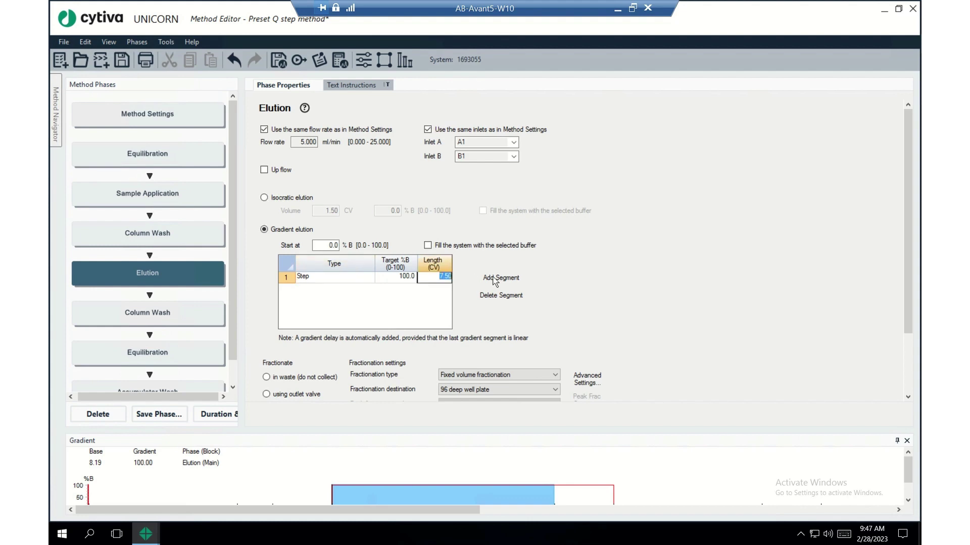
type("2")
- Switch to the Capto Q preset 001 result in Evaluation and add the % Cond curve to the chromatogram
left_click(151, 537)
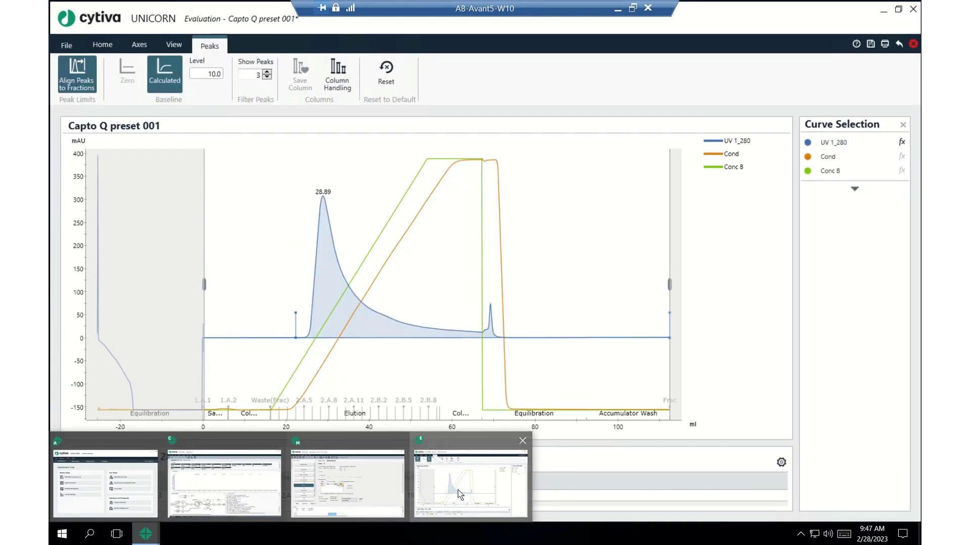
left_click(461, 493)
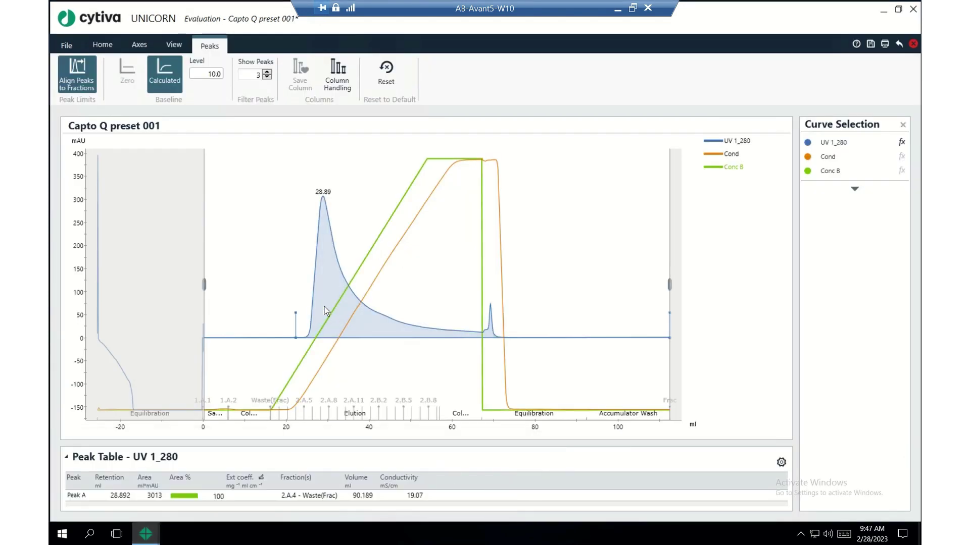
right_click(303, 289)
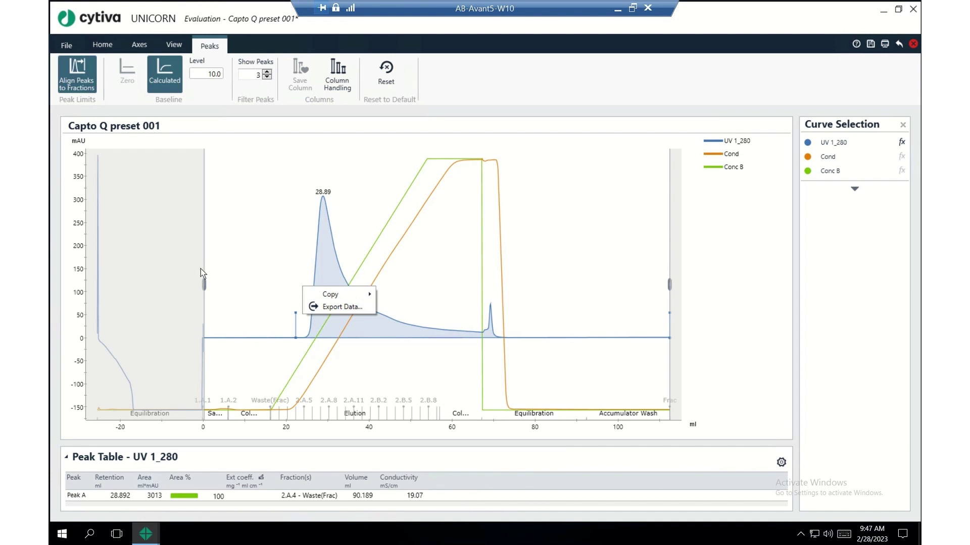
left_click(715, 154)
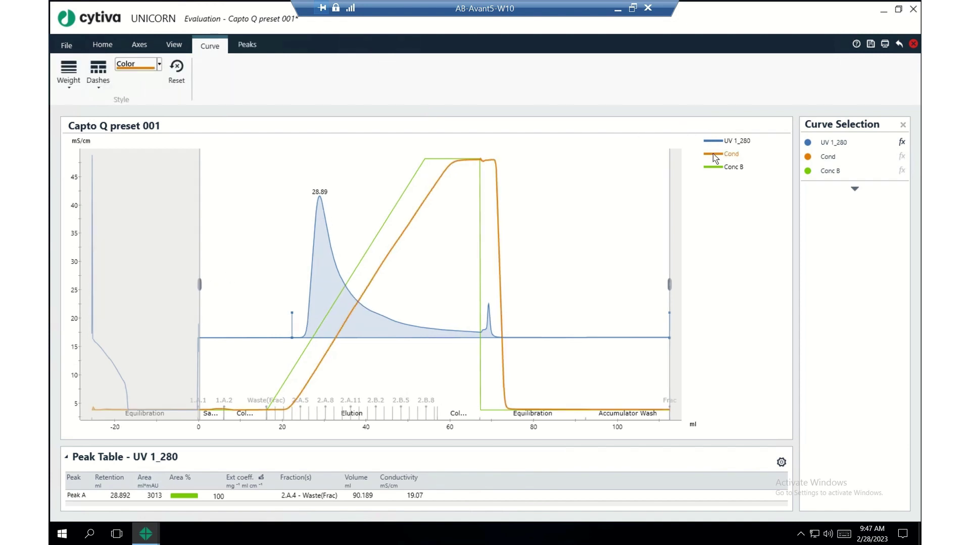
left_click(195, 282)
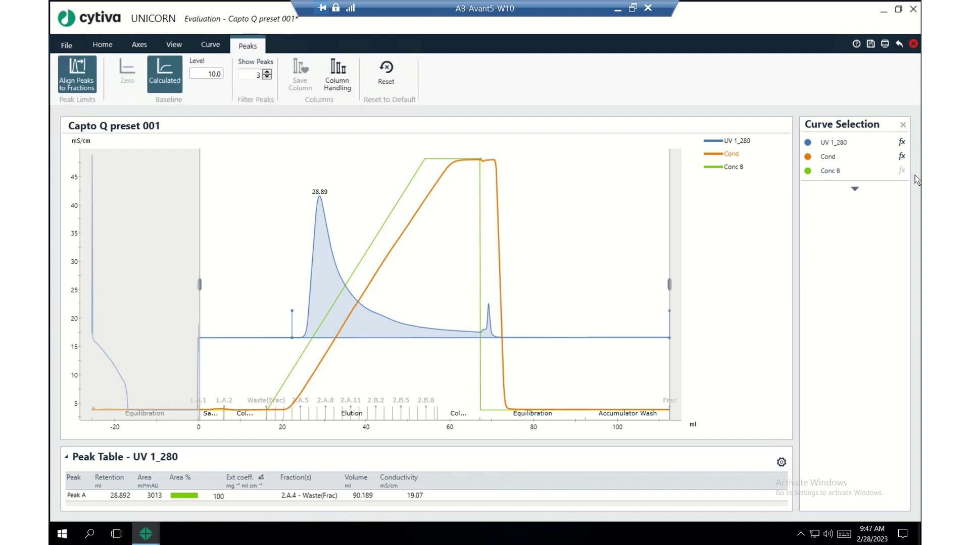
left_click(854, 191)
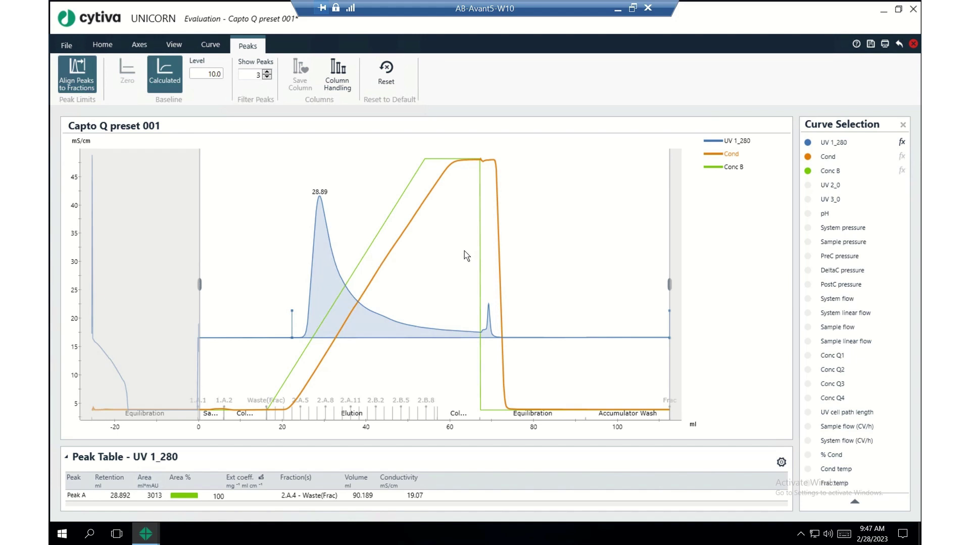
left_click(848, 460)
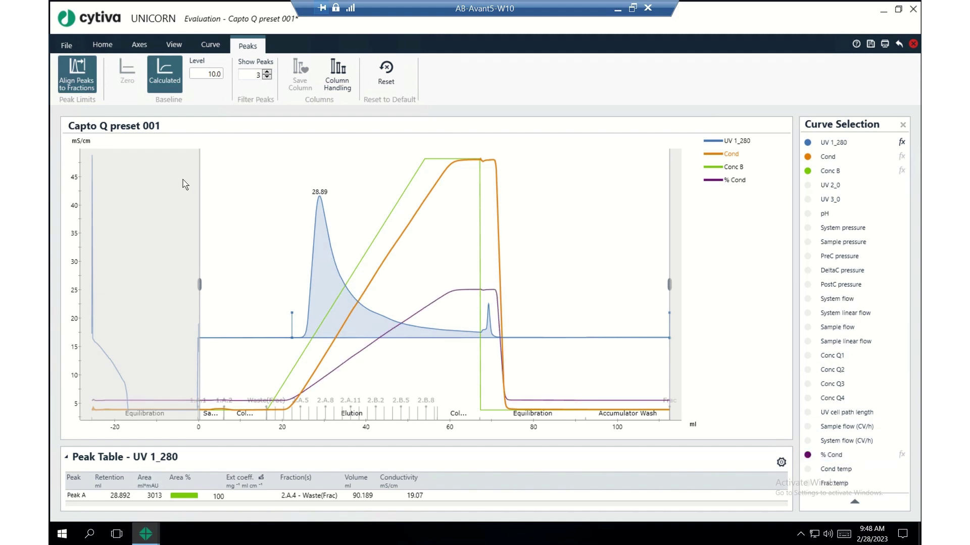
- Show the chromatogram axis in percent for % Cond while moving the baseline range's start to about 67 ml and back to about 22 ml
left_click(231, 290)
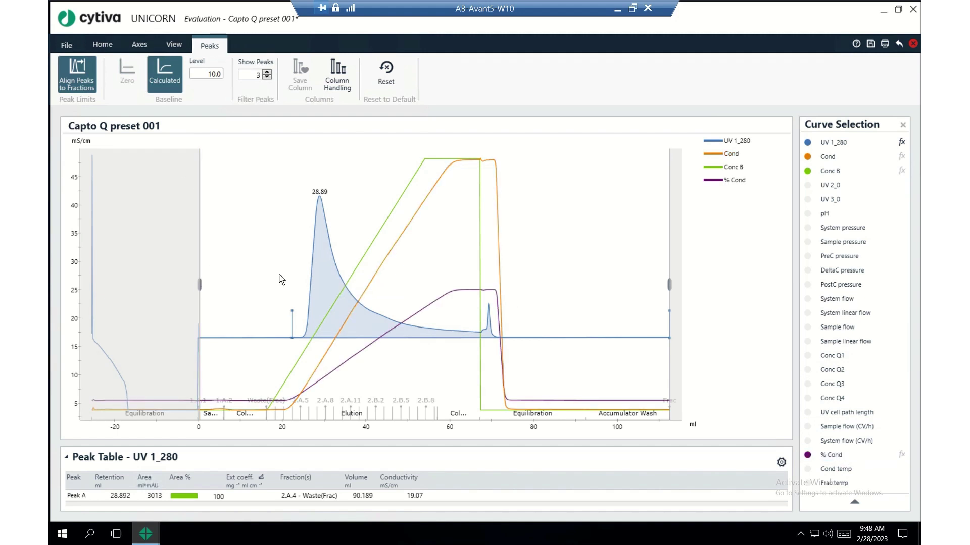
left_click_drag(200, 281, 481, 293)
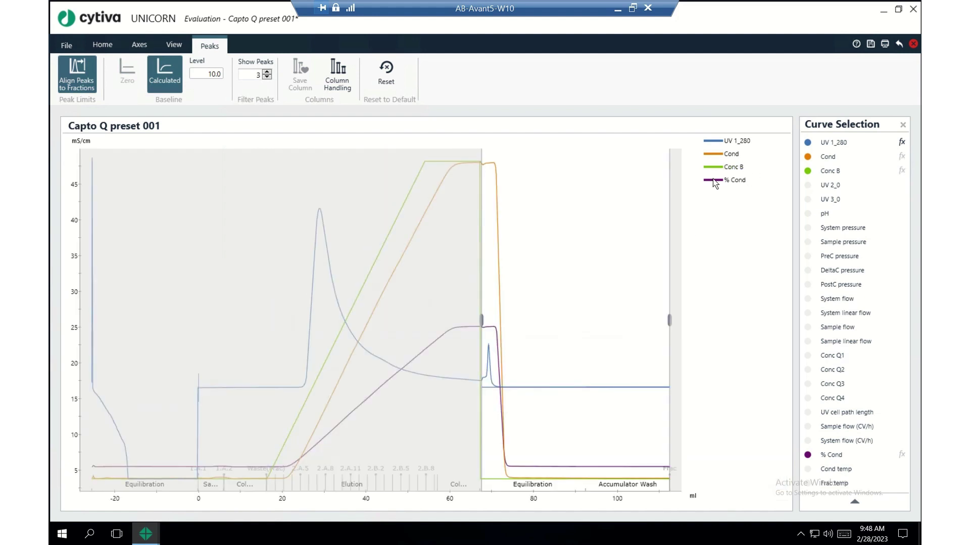
left_click(712, 183)
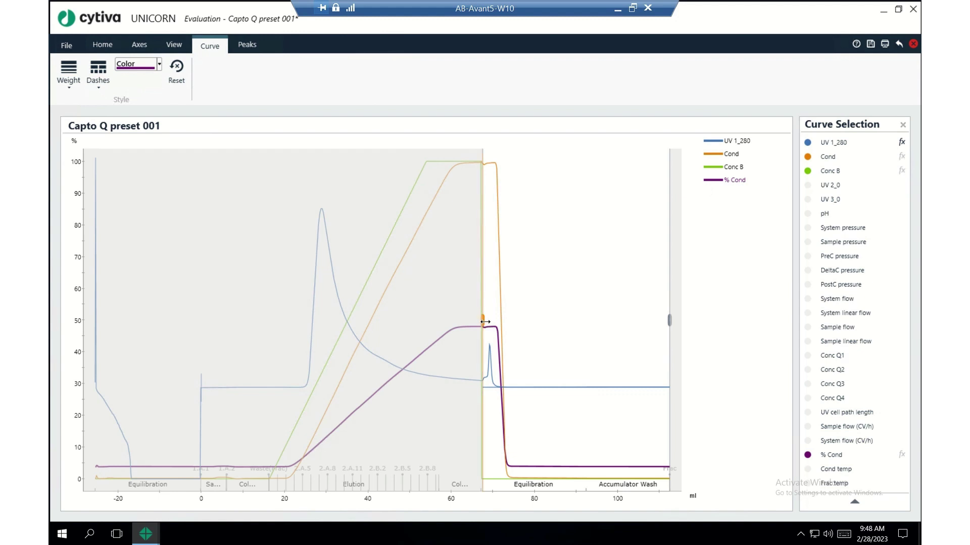
left_click_drag(482, 321, 294, 317)
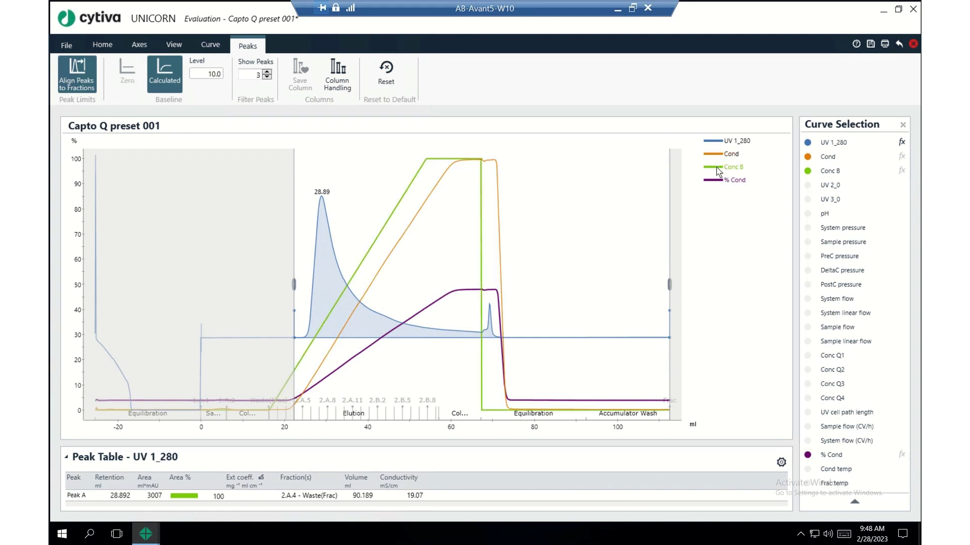
left_click(732, 166)
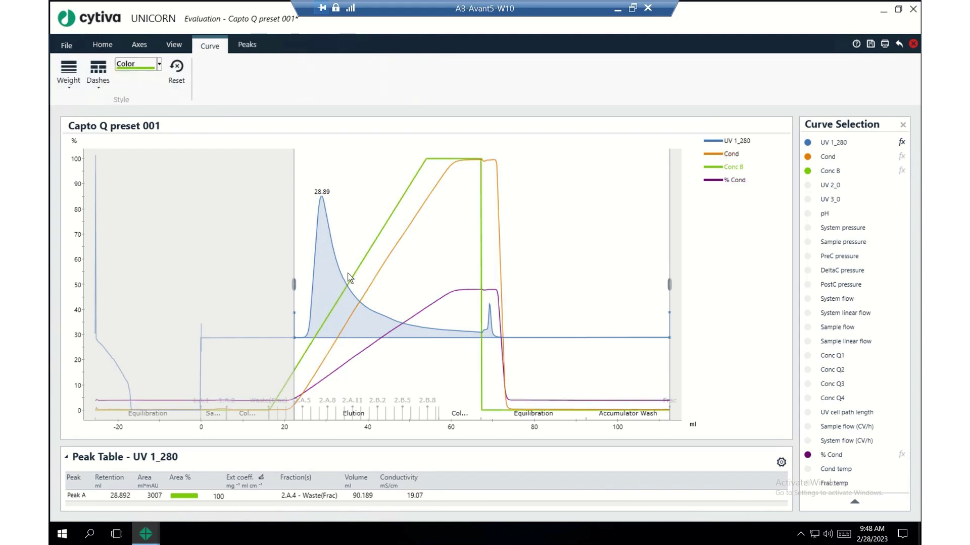
- Try starting the baseline range at about 25 ml and move its start back to about 1 ml
left_click(292, 287)
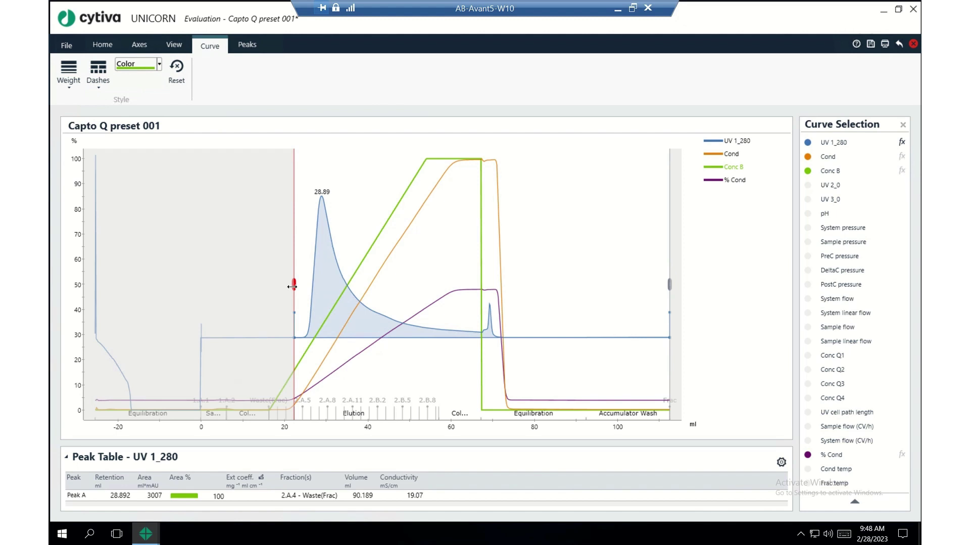
left_click_drag(293, 287, 307, 289)
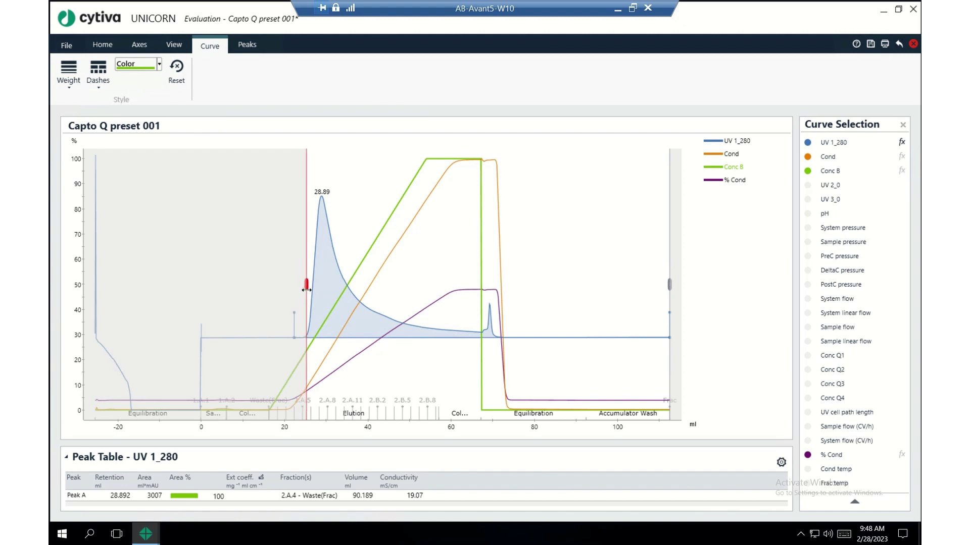
left_click_drag(307, 289, 307, 290)
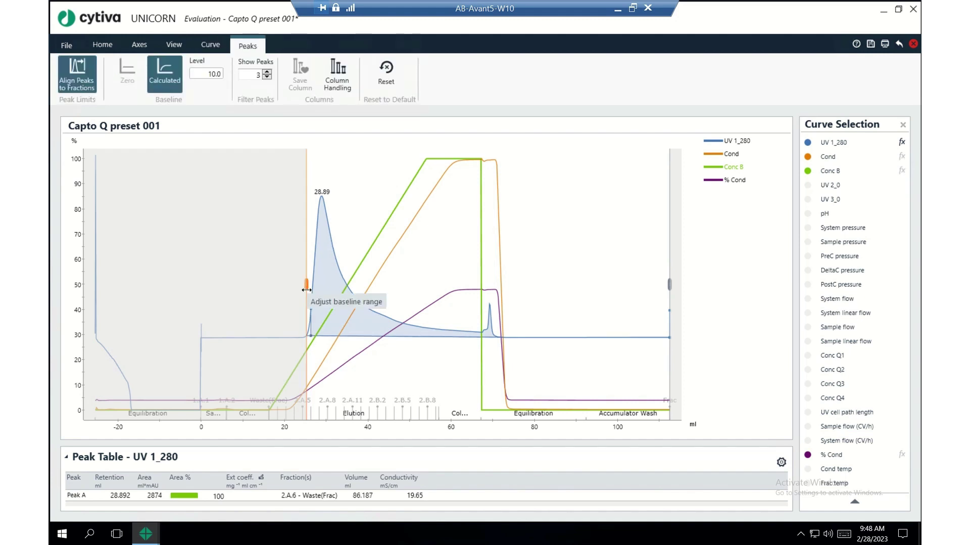
right_click(386, 201)
left_click(307, 284)
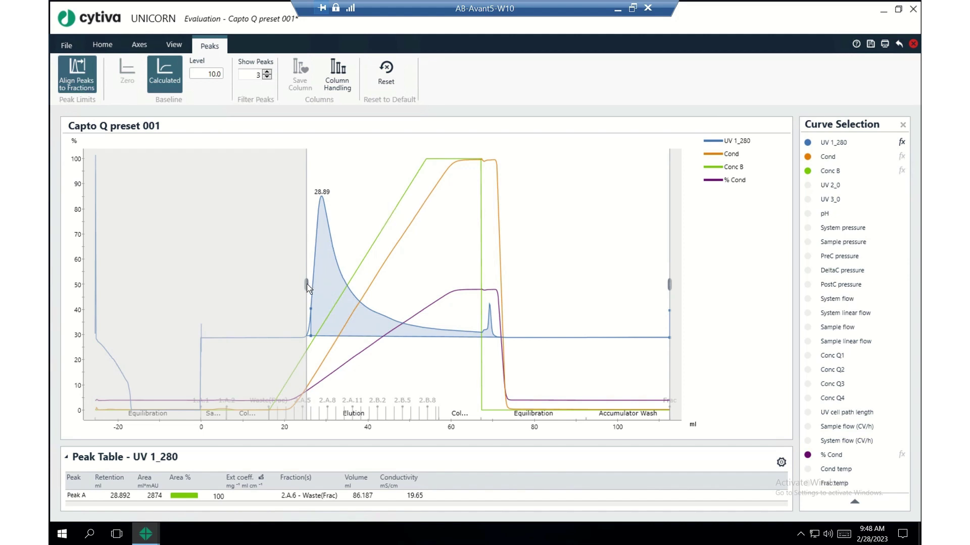
left_click_drag(306, 284, 207, 273)
- Turn on data points in the chromatogram and examine the curve values along the elution peak
left_click(174, 46)
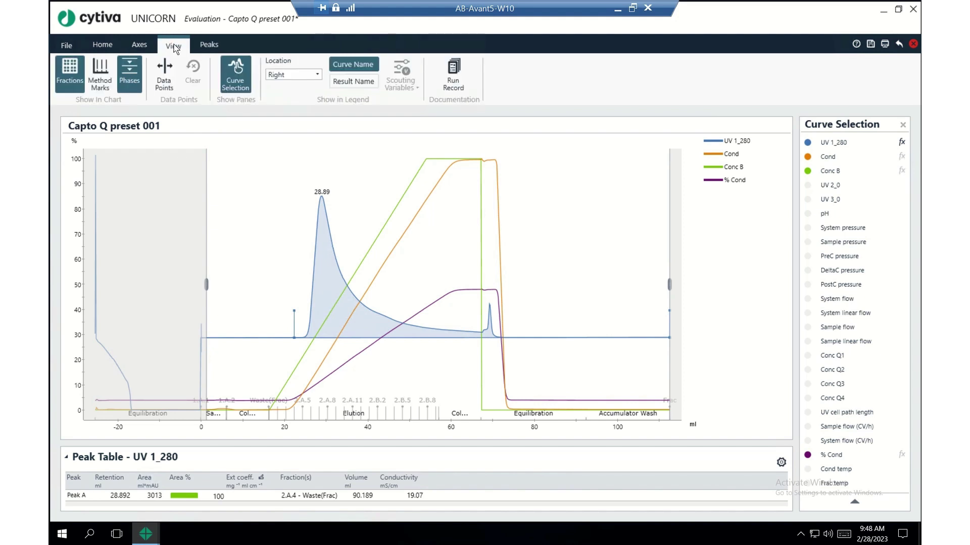
left_click(162, 71)
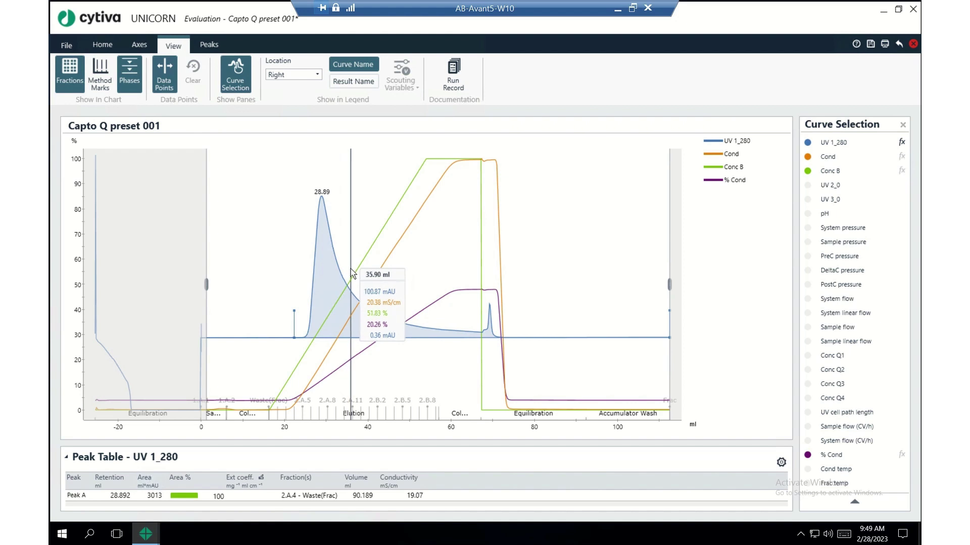
- Switch back to Preset Q step method in the Method Editor and add two more step segments to the elution gradient
left_click(147, 534)
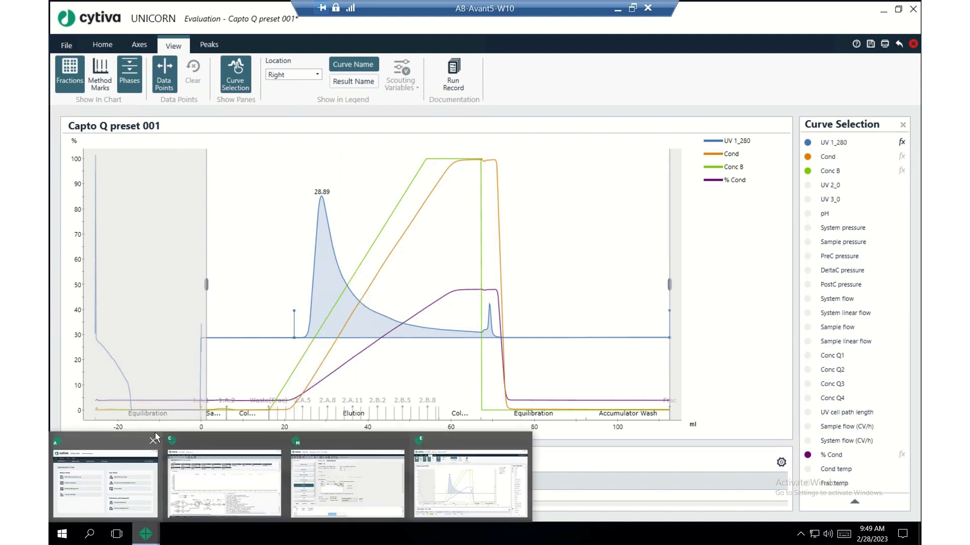
left_click(375, 486)
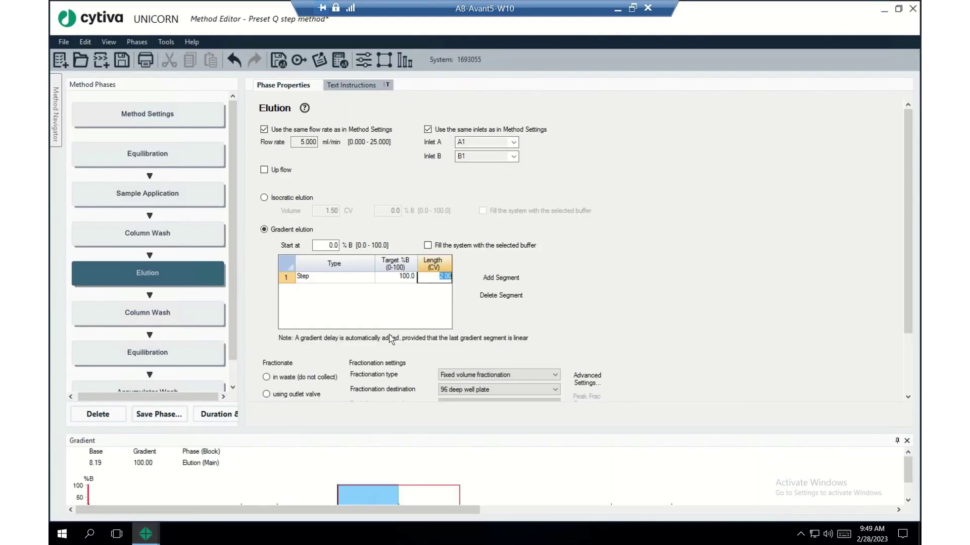
left_click(324, 280)
left_click(511, 278)
left_click(510, 277)
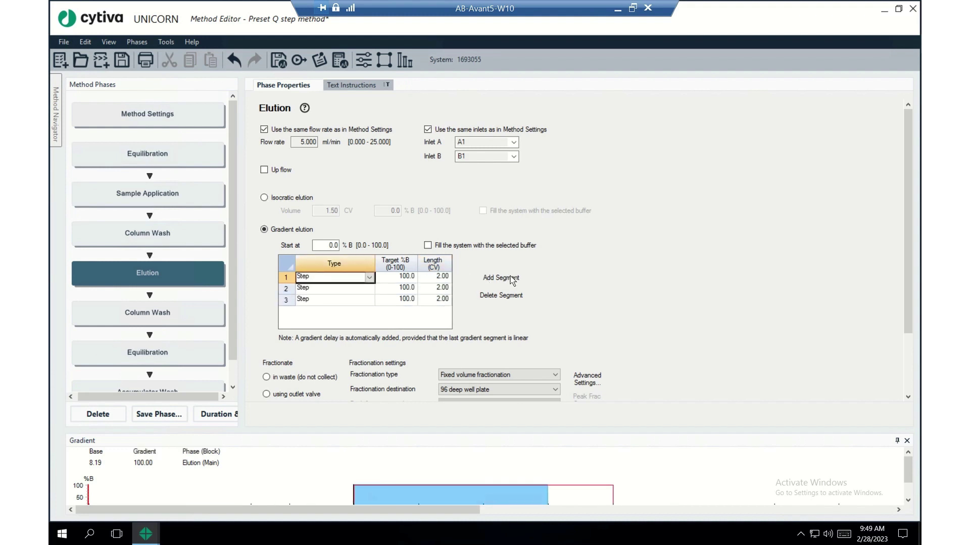
- Set the target %B of the three elution segments to 20, 50 and 75
left_click(412, 280)
type("20")
key("Down")
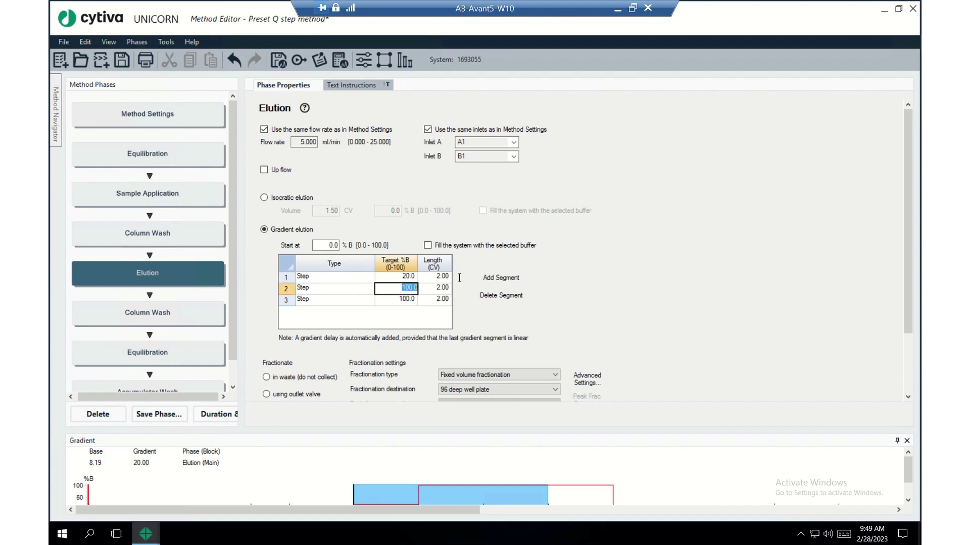
type("50")
key("Down")
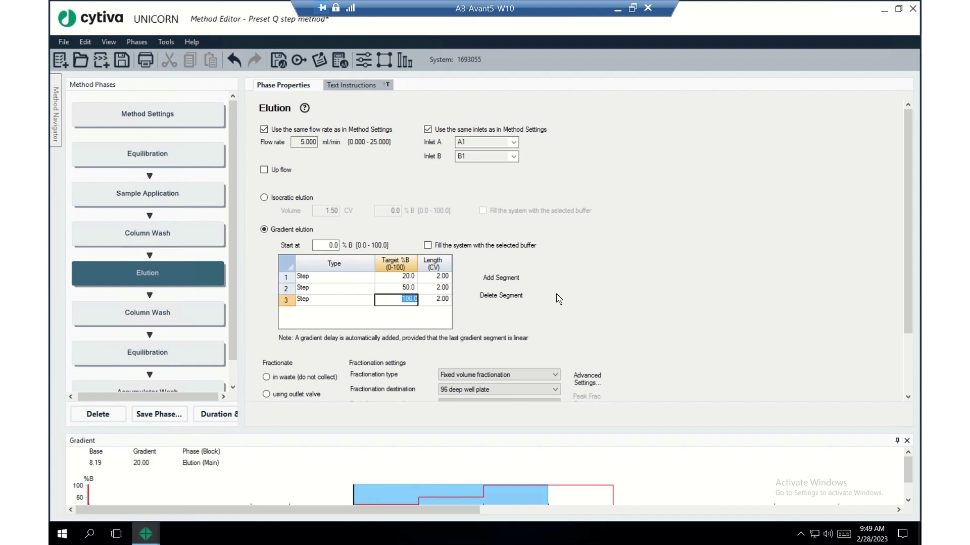
type("75")
left_click(347, 301)
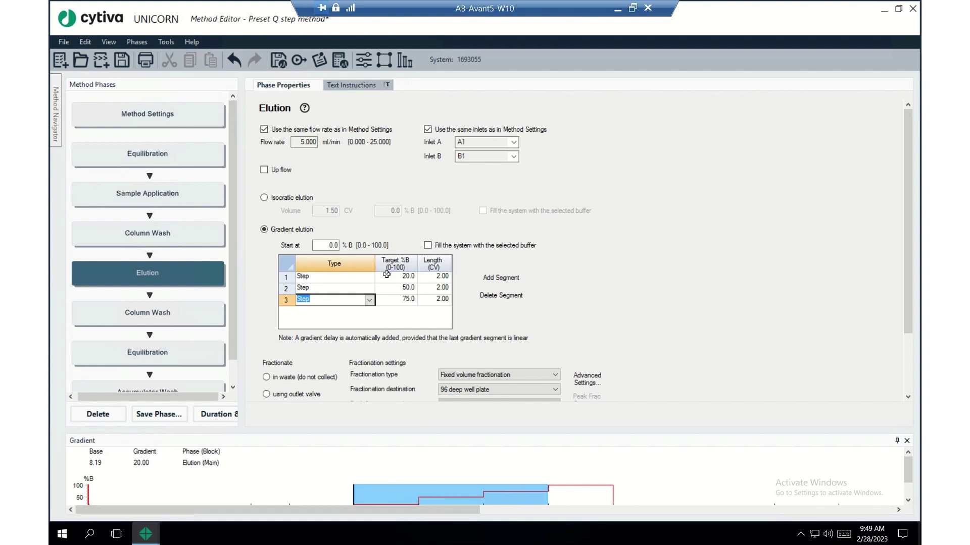
- Set the Elution phase's fractionation type to Peak fractionation
scroll(907, 222, "down", 3)
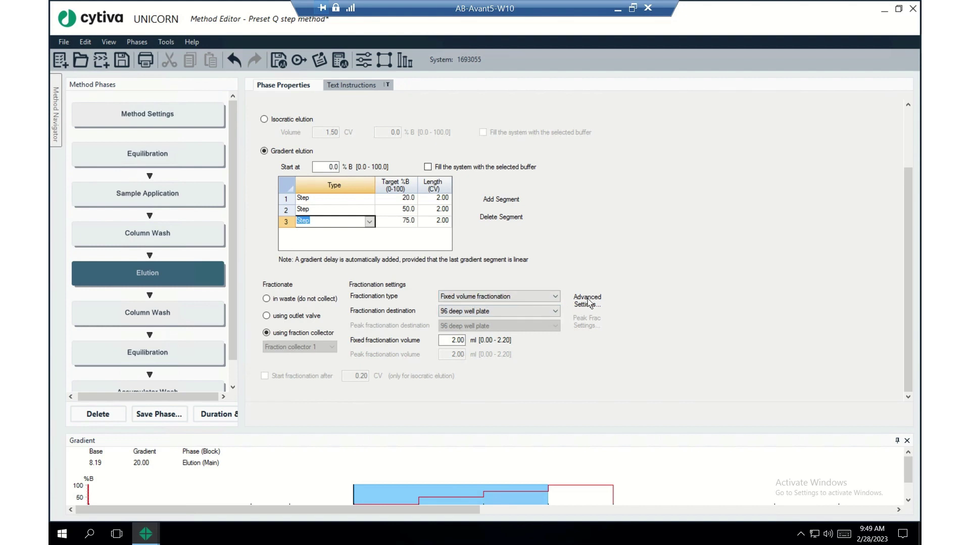
left_click(556, 298)
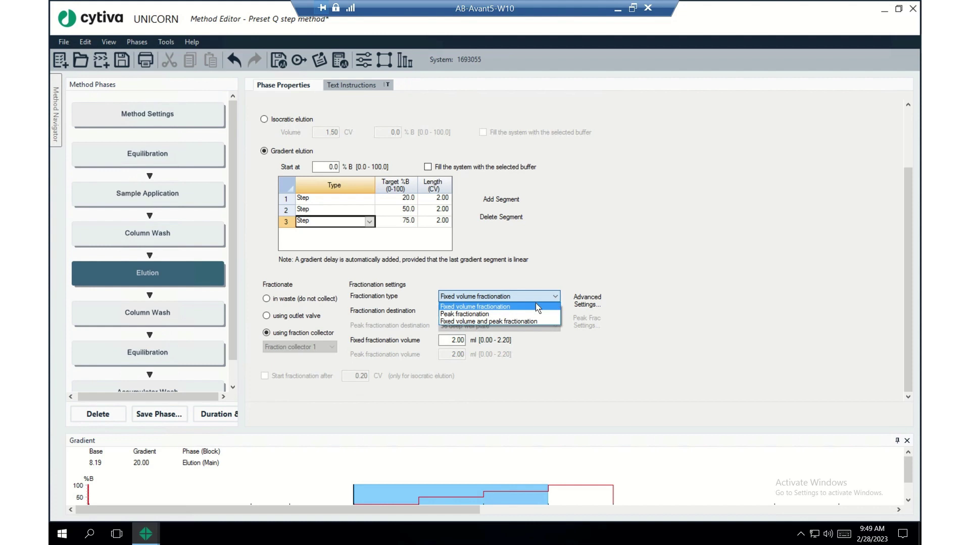
left_click(519, 312)
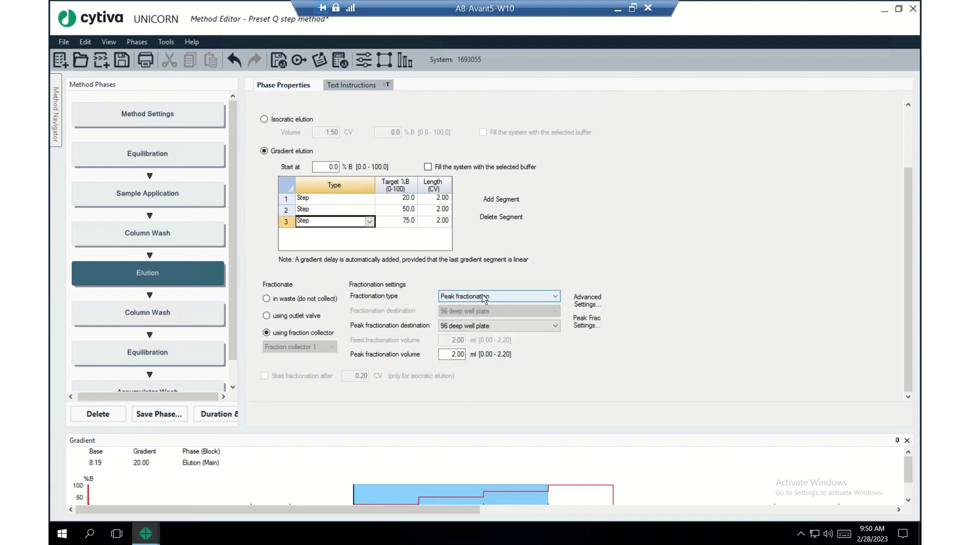
left_click(456, 355)
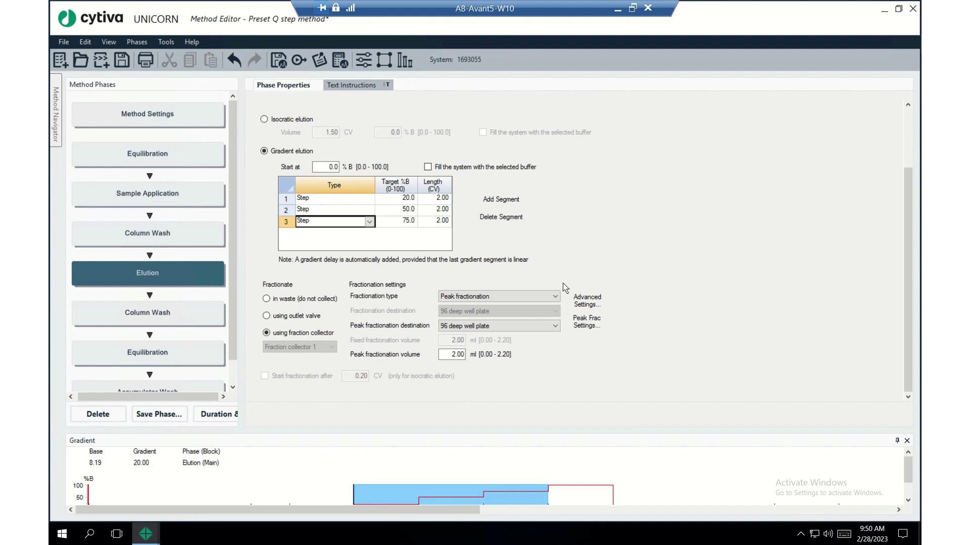
- Check the UV curve of Capto Q preset 001 in Evaluation, and set the method's peak fractionation start and end levels to 50 mAu
left_click(149, 528)
left_click(453, 496)
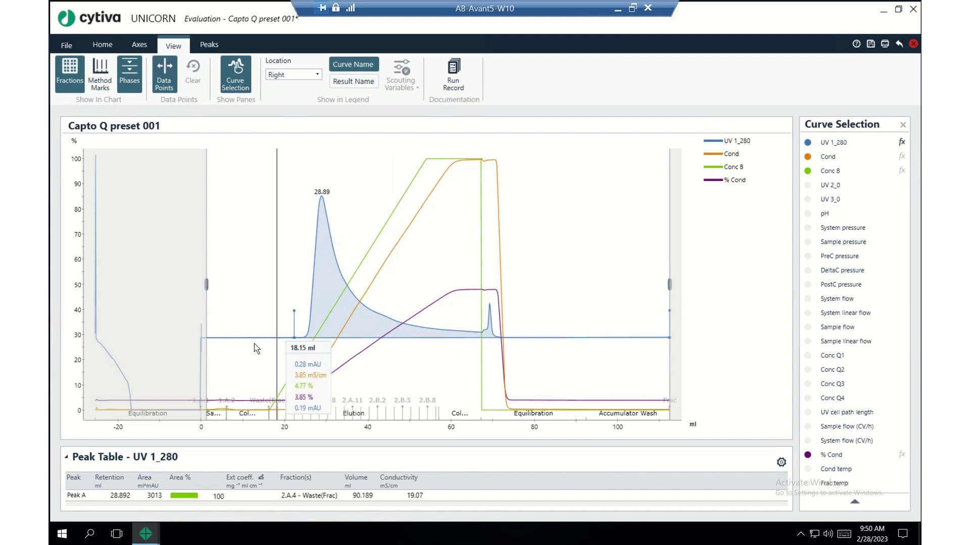
mouse_move(145, 534)
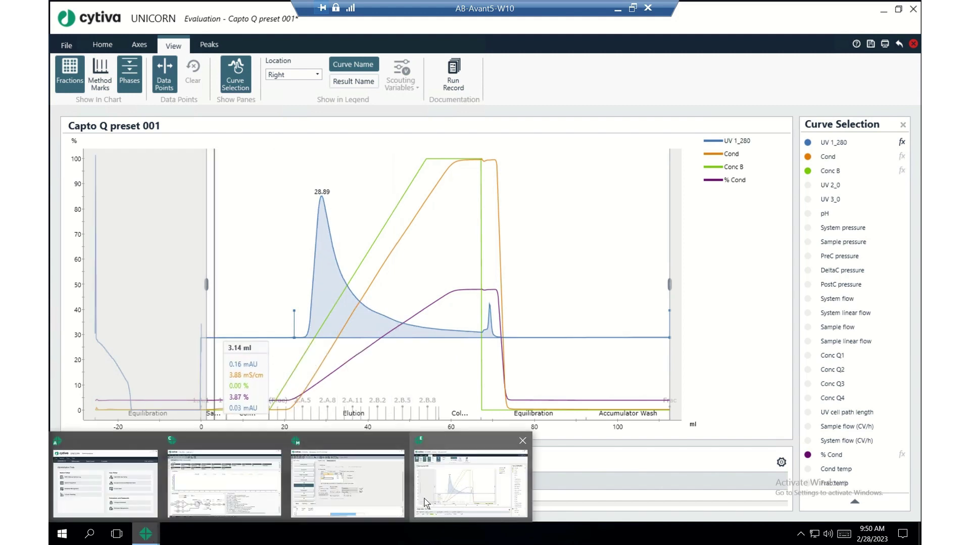
left_click(335, 487)
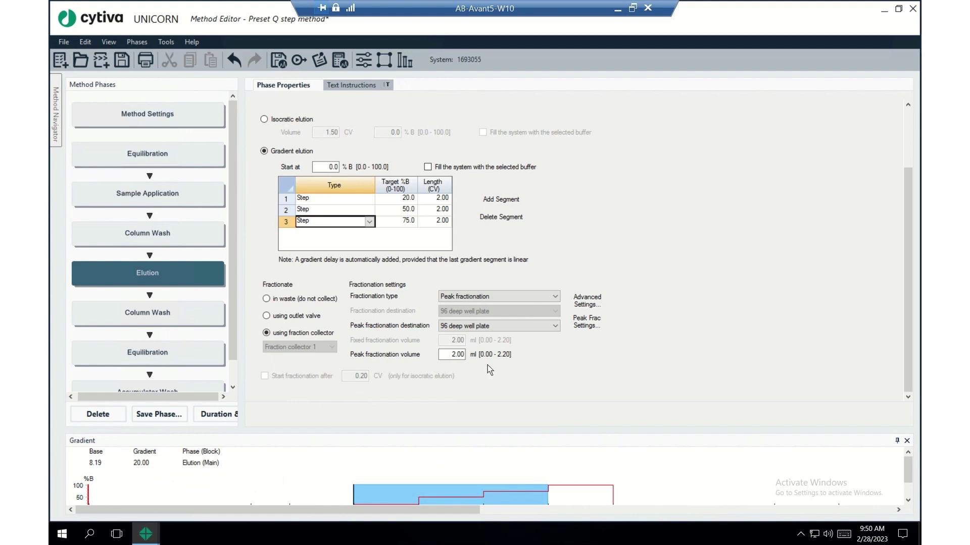
left_click(589, 327)
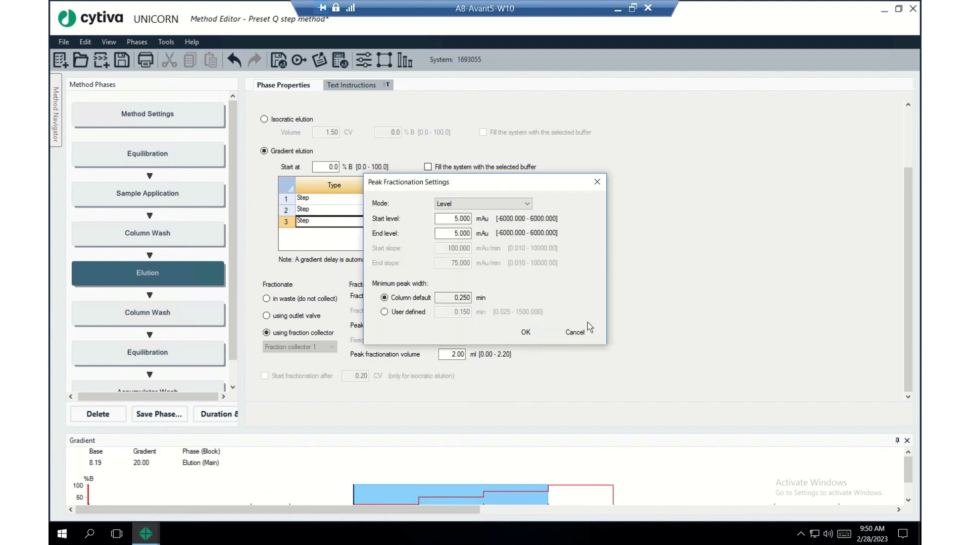
left_click(454, 218)
key("shift+End")
type("50.0")
left_click_drag(452, 233, 506, 234)
type("50.0")
left_click(531, 334)
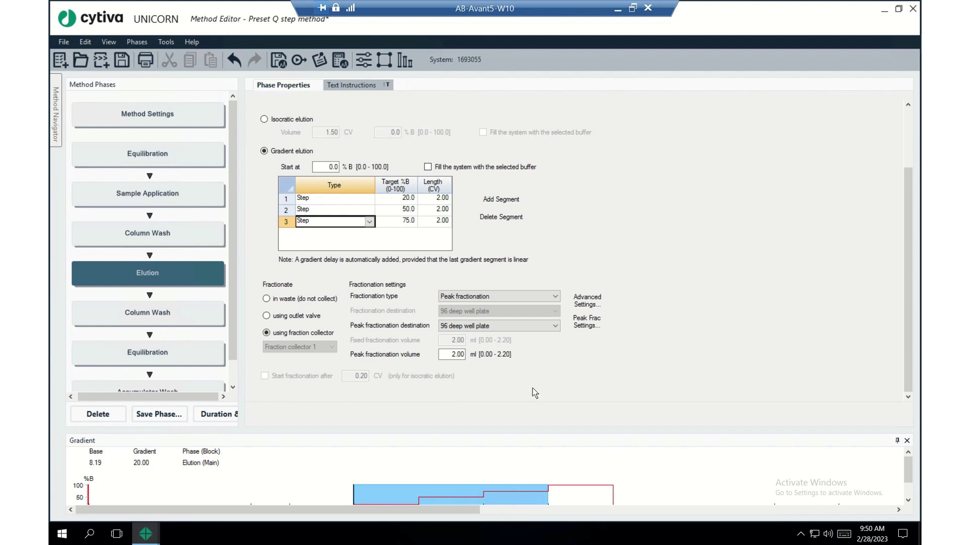
- Save the method, and save it again with the first Equilibration phase's total volume set to 1 CV
left_click(125, 68)
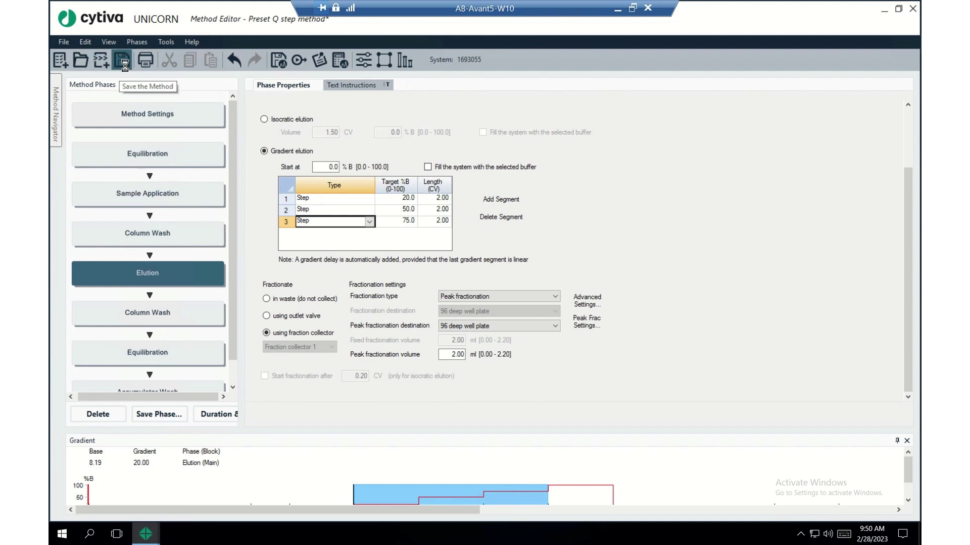
left_click(182, 153)
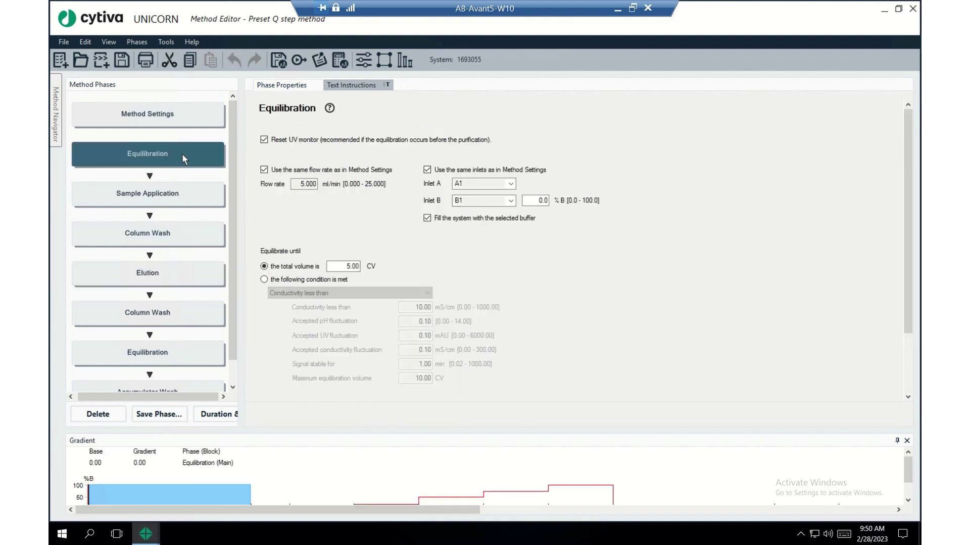
double_click(343, 261)
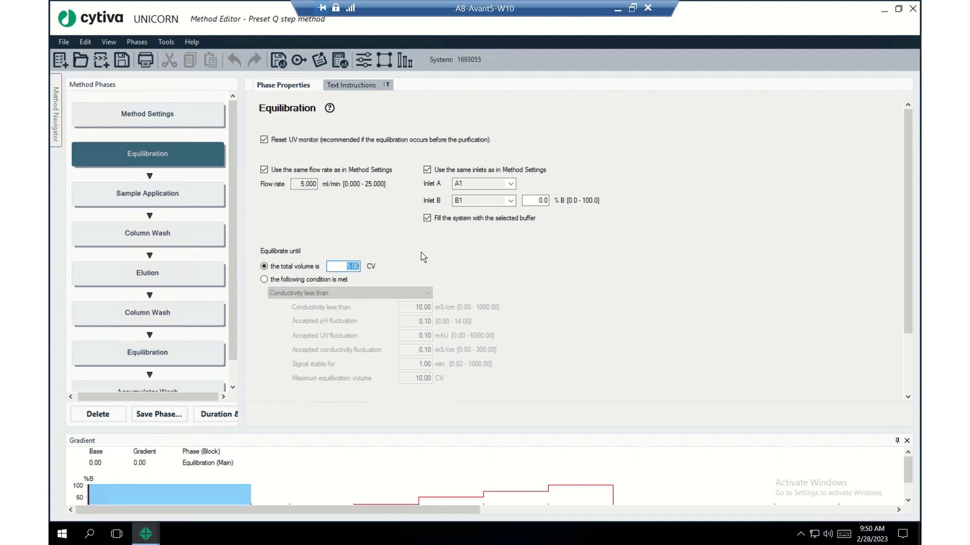
type("1")
left_click(121, 60)
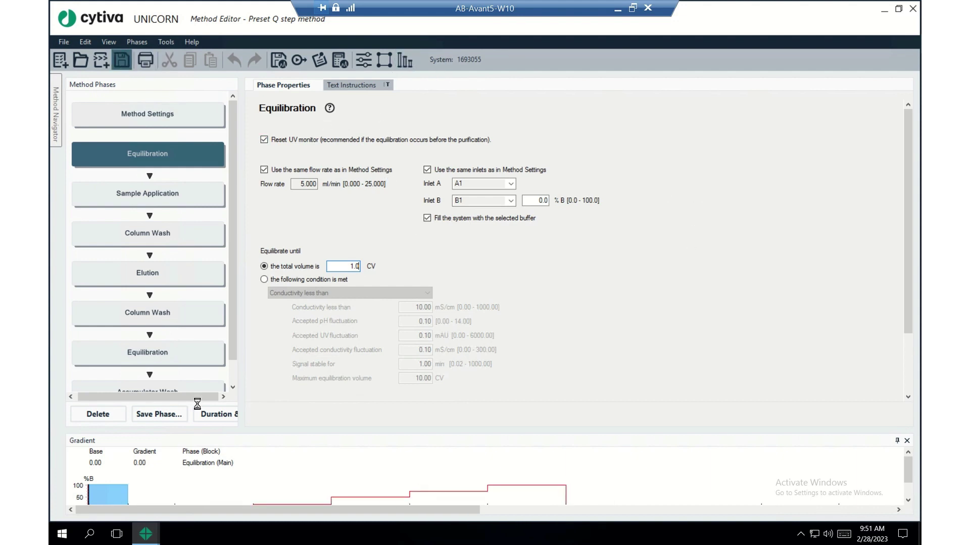
- Switch to System Control and open the start protocol for Preset Q step method, advancing to the result name and location page
mouse_move(146, 533)
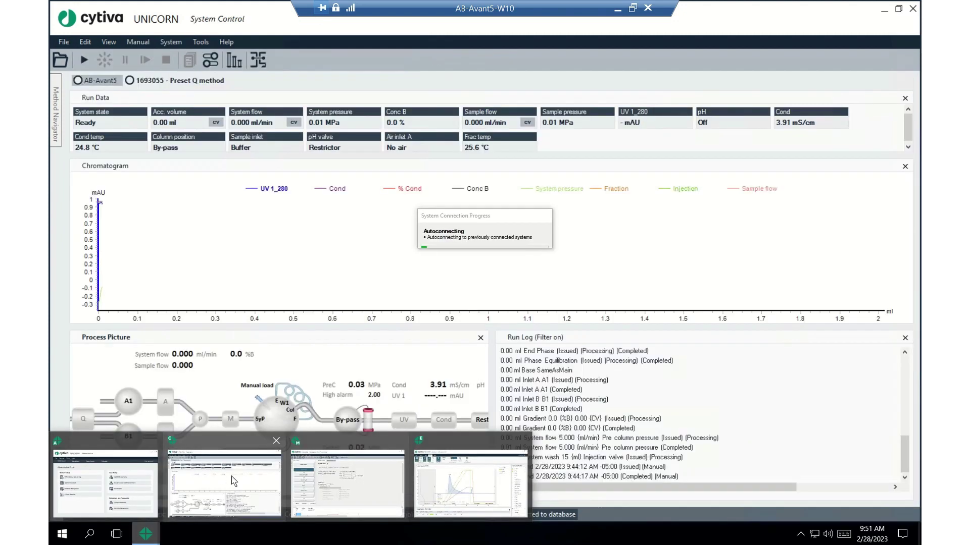
left_click(233, 481)
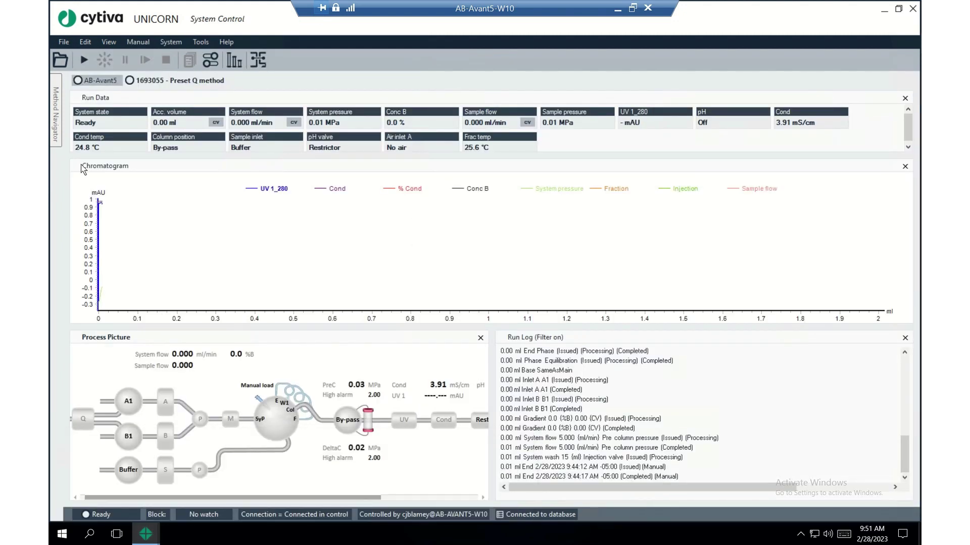
mouse_move(54, 127)
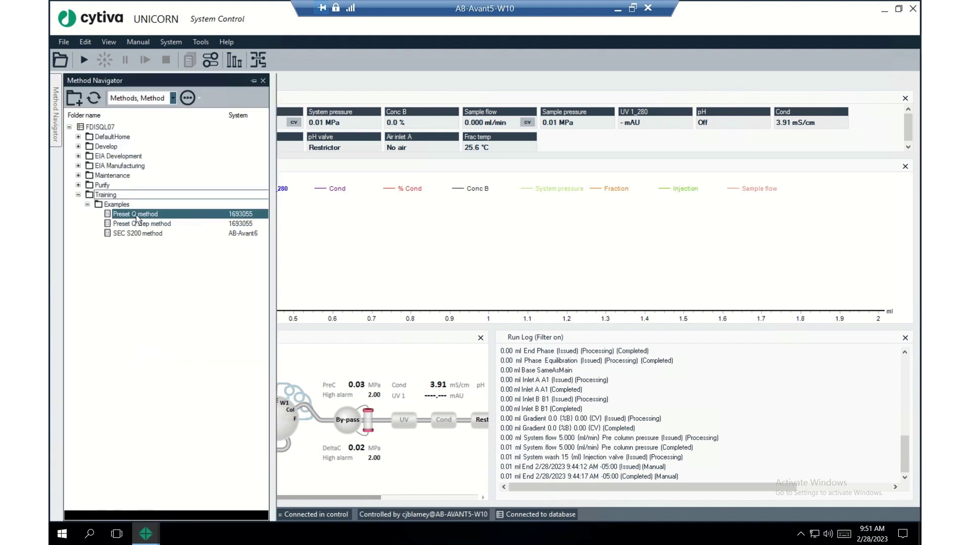
left_click(165, 225)
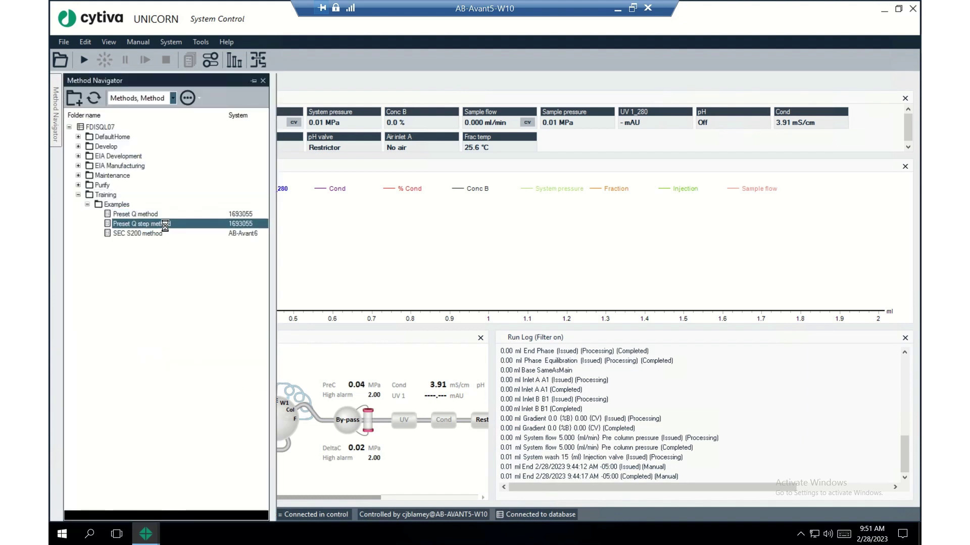
left_click(512, 391)
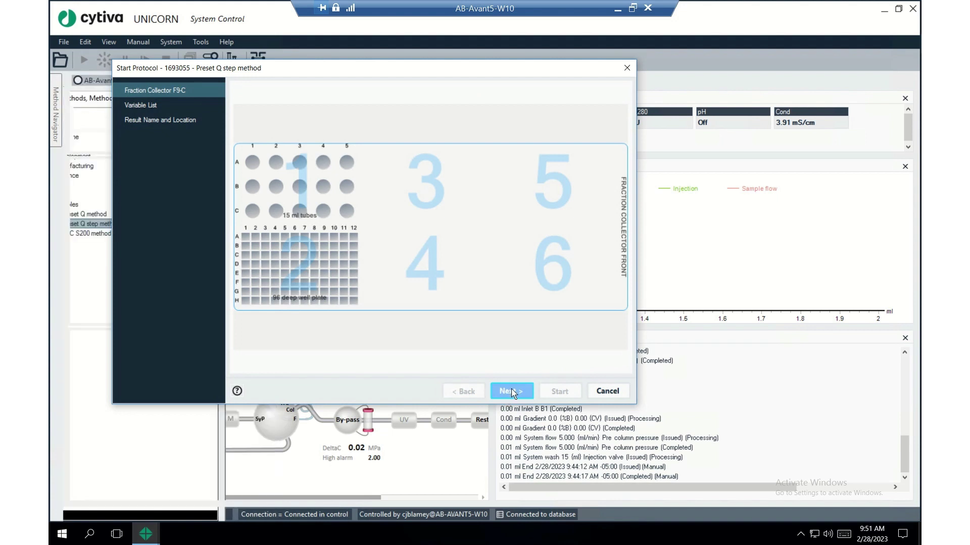
left_click(512, 391)
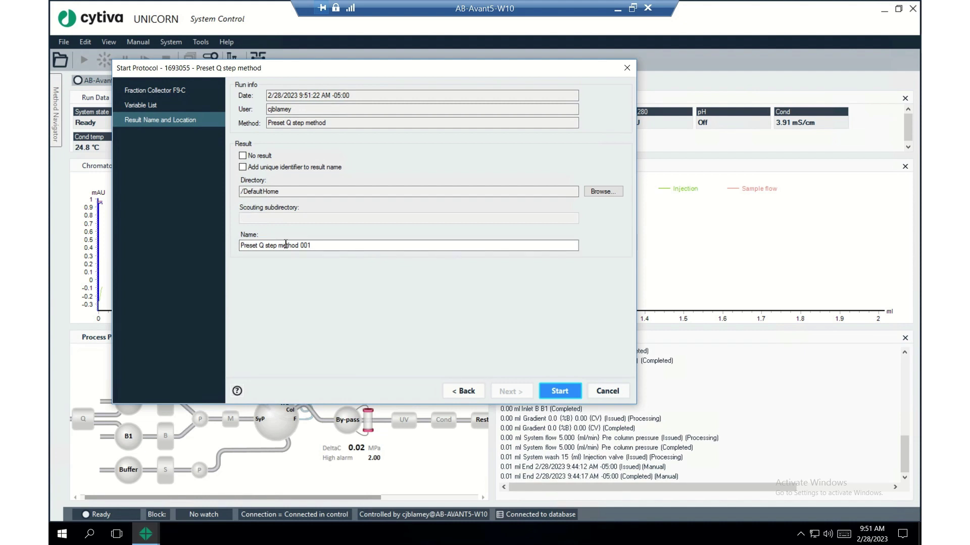
- Rename the run result to Capto Q step method 001
left_click(259, 246)
key("BackSpace")
key("BackSpace")
key("BackSpace")
key("BackSpace")
key("BackSpace")
key("BackSpace")
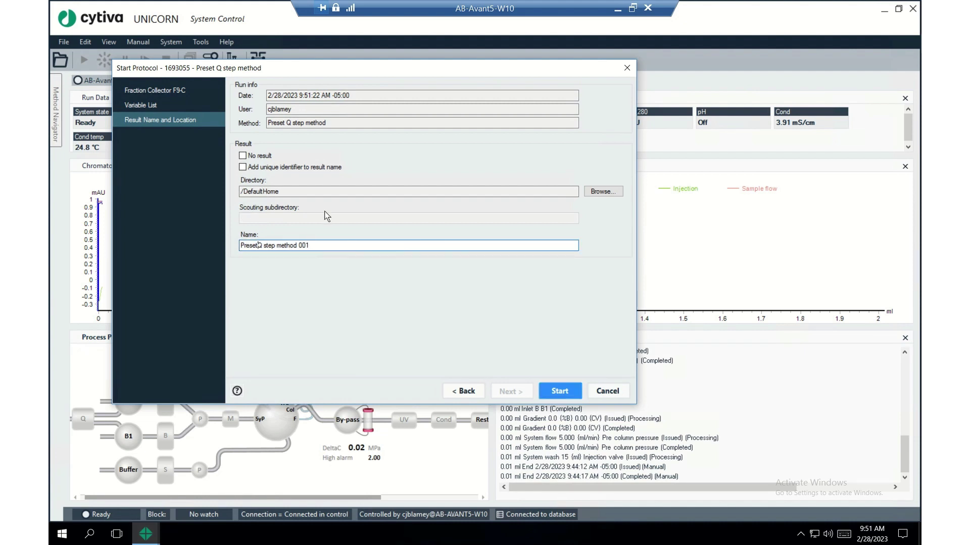
key("BackSpace")
type("Capto")
- Start the run with column logging disabled for all methods with the same column type
left_click(564, 394)
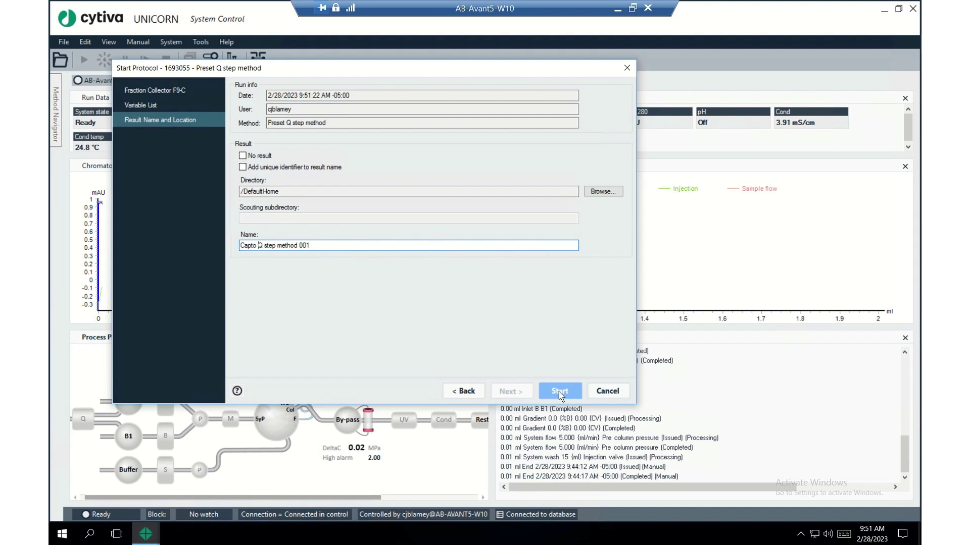
left_click(560, 393)
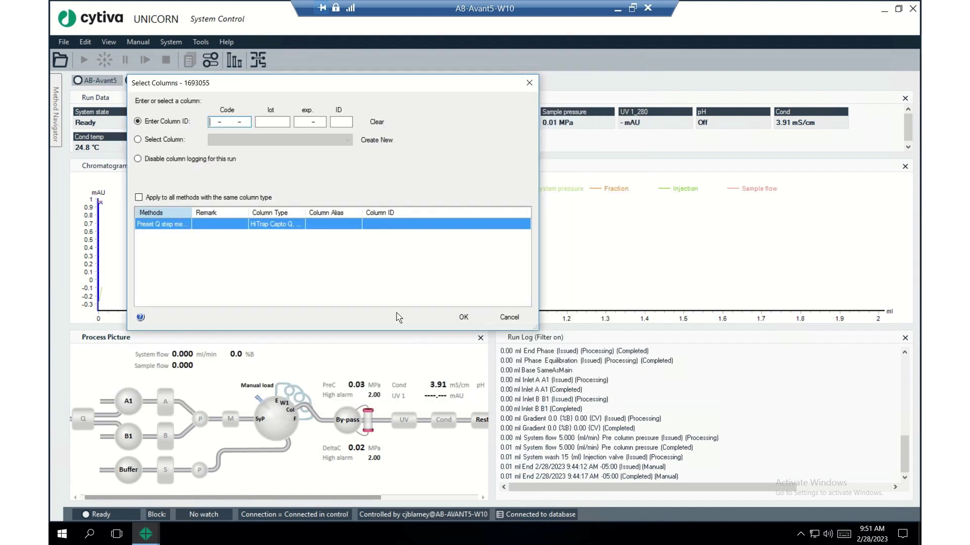
left_click(138, 159)
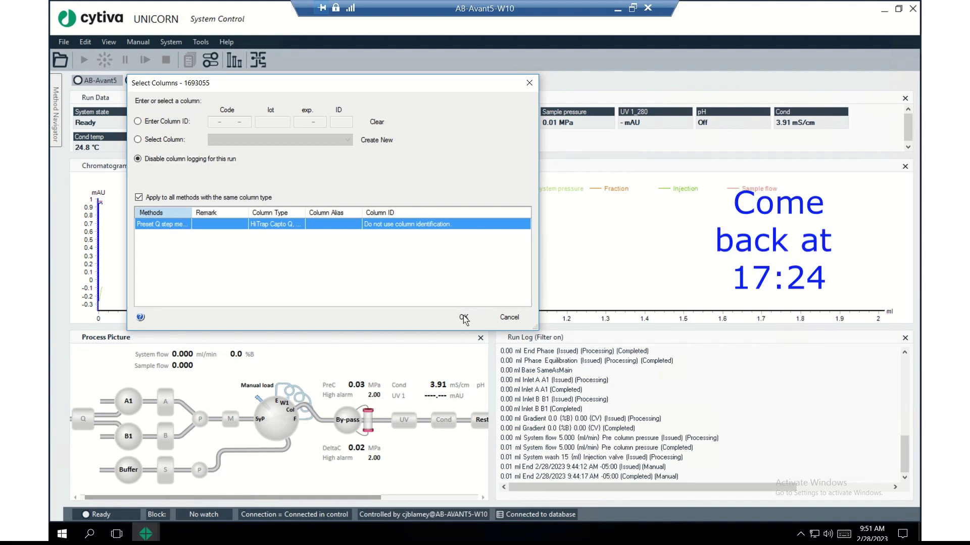
left_click(465, 319)
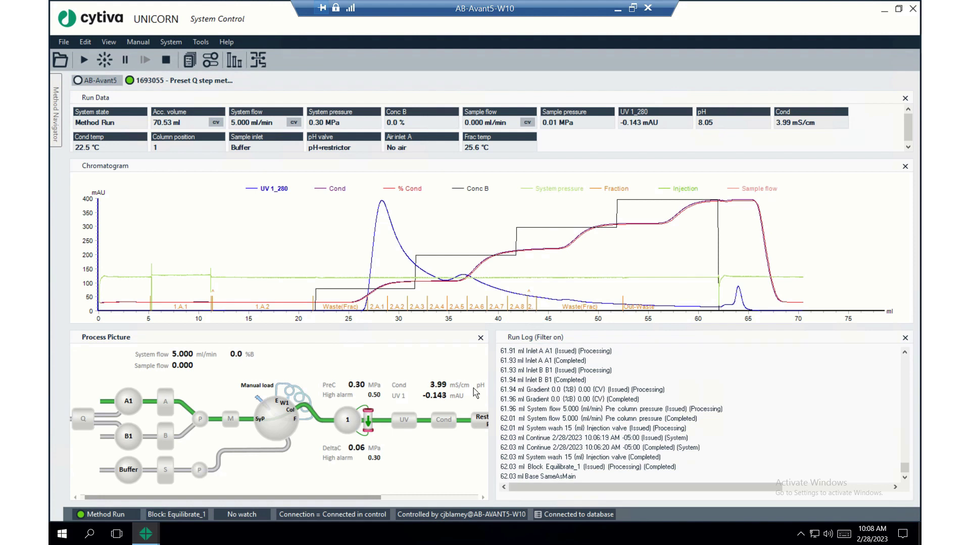
- End the current run and save the partial result
left_click(164, 61)
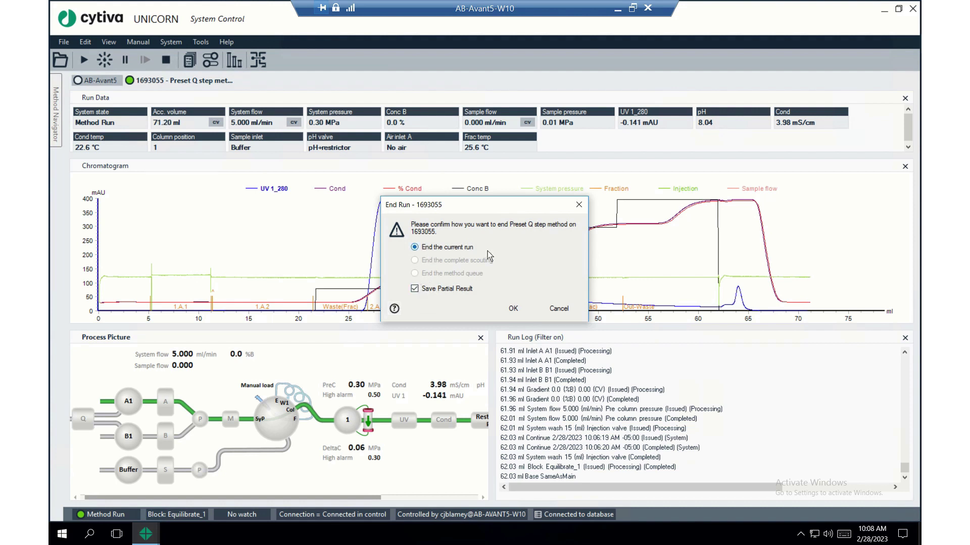
left_click(514, 309)
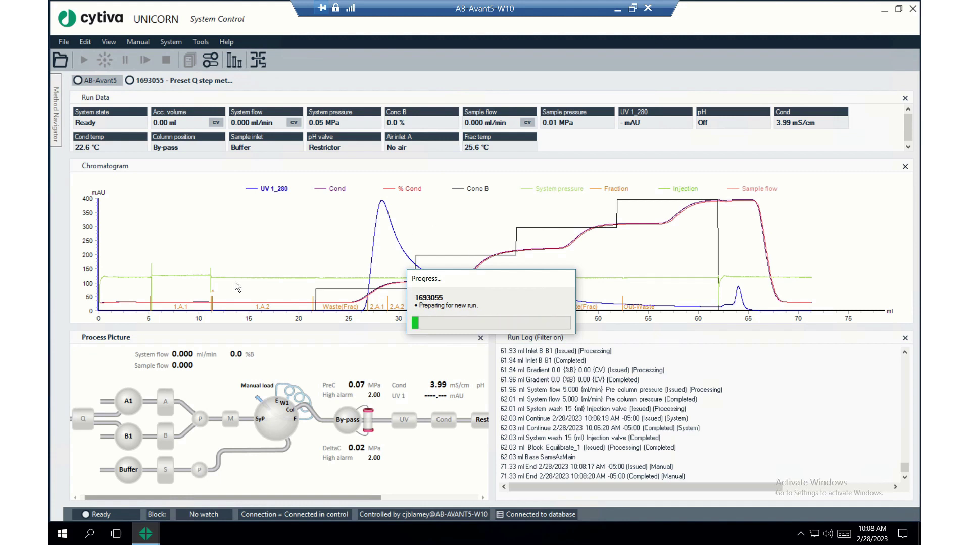
- Switch to Evaluation and leave the Capto Q preset 001 result for the results list of the Training/Examples folder
mouse_move(146, 534)
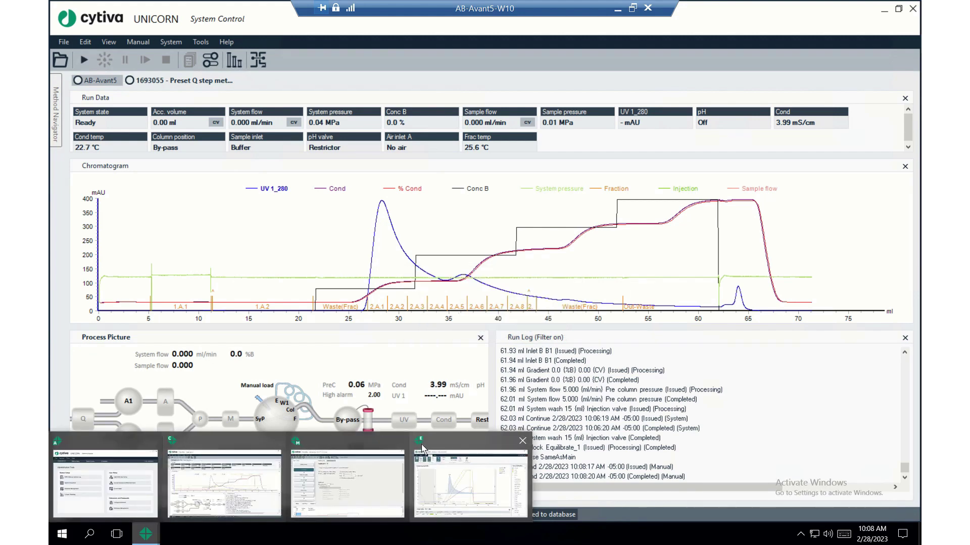
left_click(438, 445)
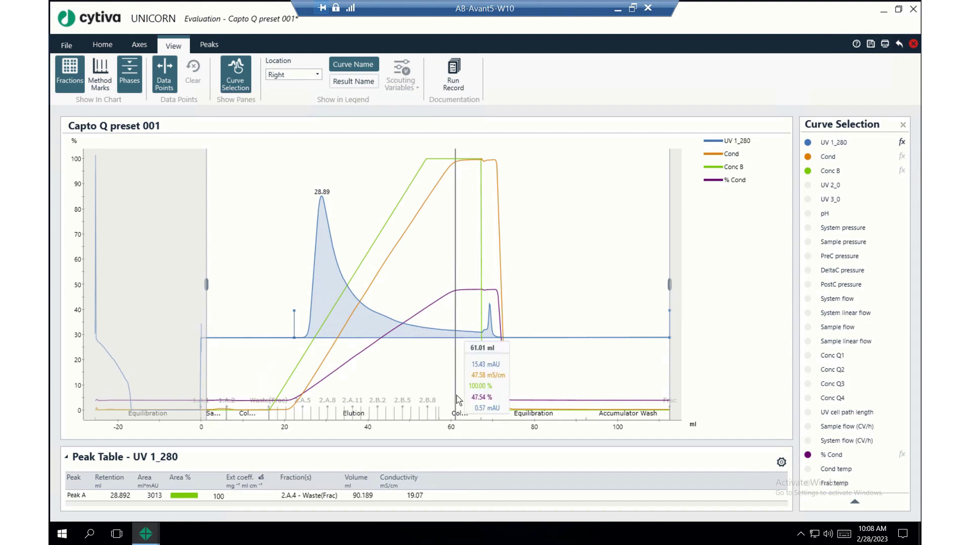
left_click(103, 49)
left_click(69, 46)
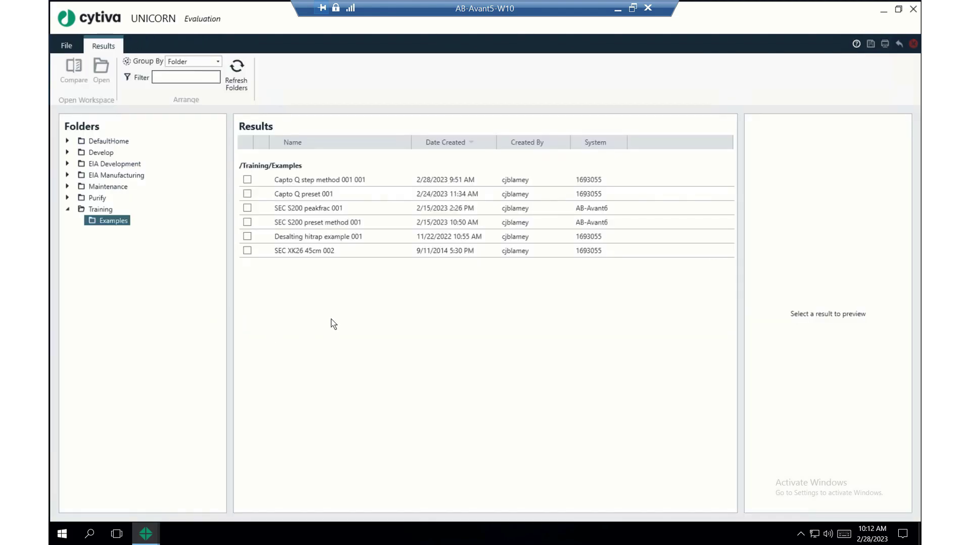
- Open the result Capto Q step method 001 001 and extend the end of its evaluated range to about 61 ml
left_click(305, 184)
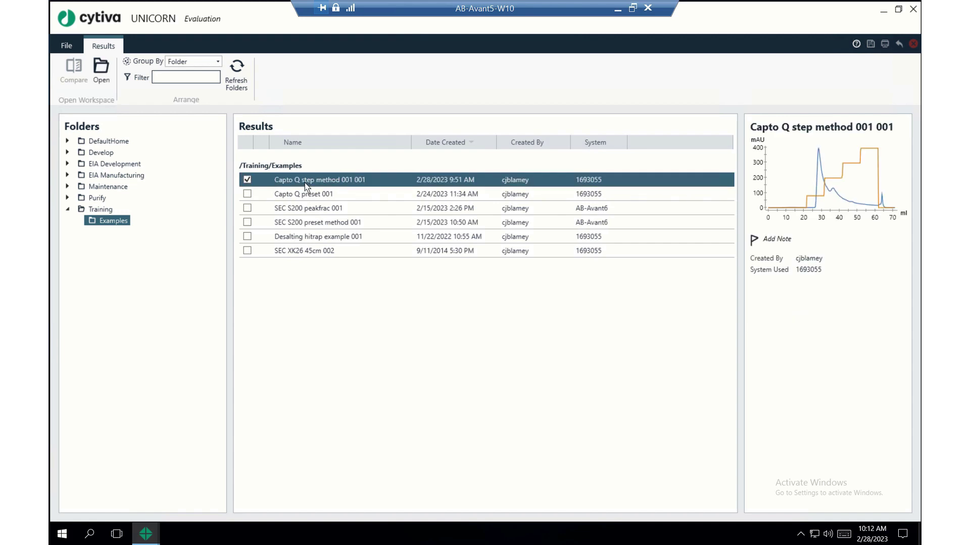
double_click(305, 183)
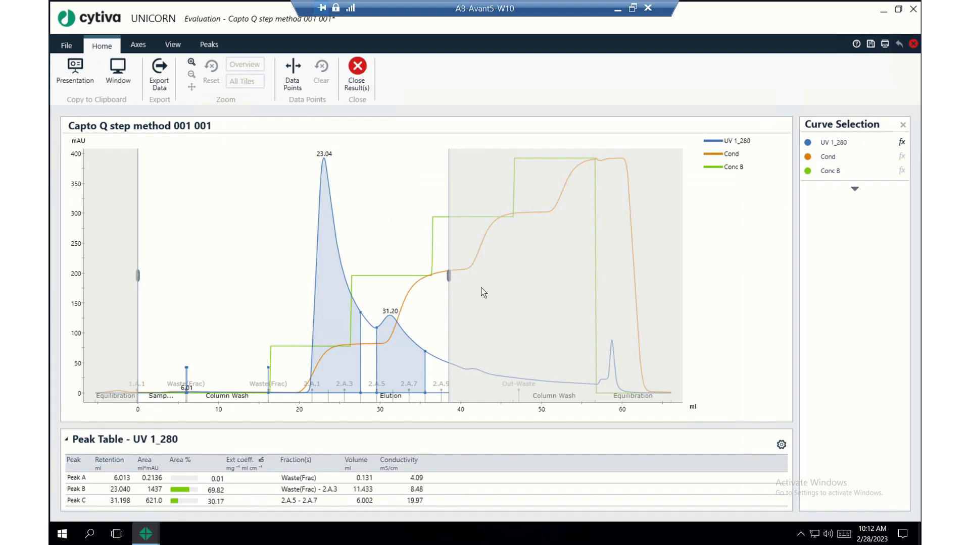
left_click_drag(449, 276, 629, 308)
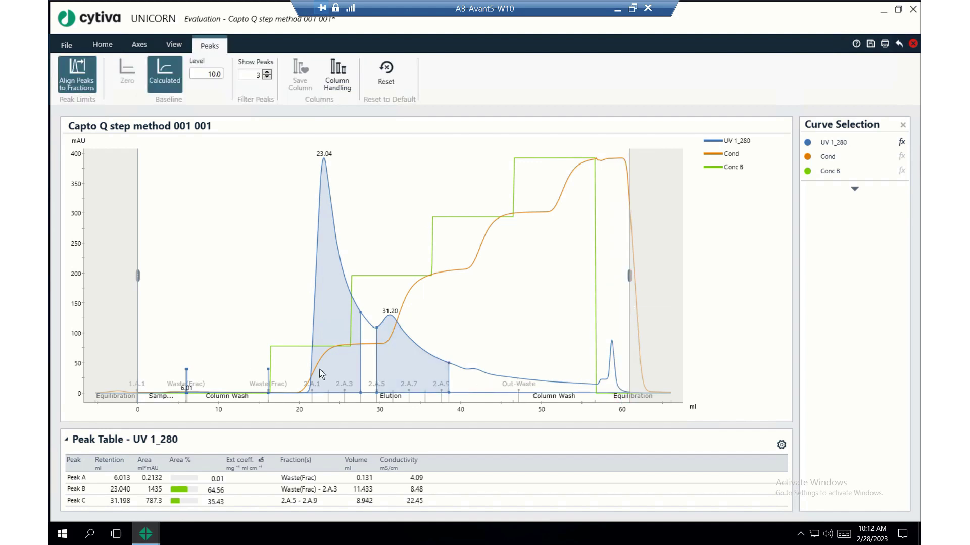